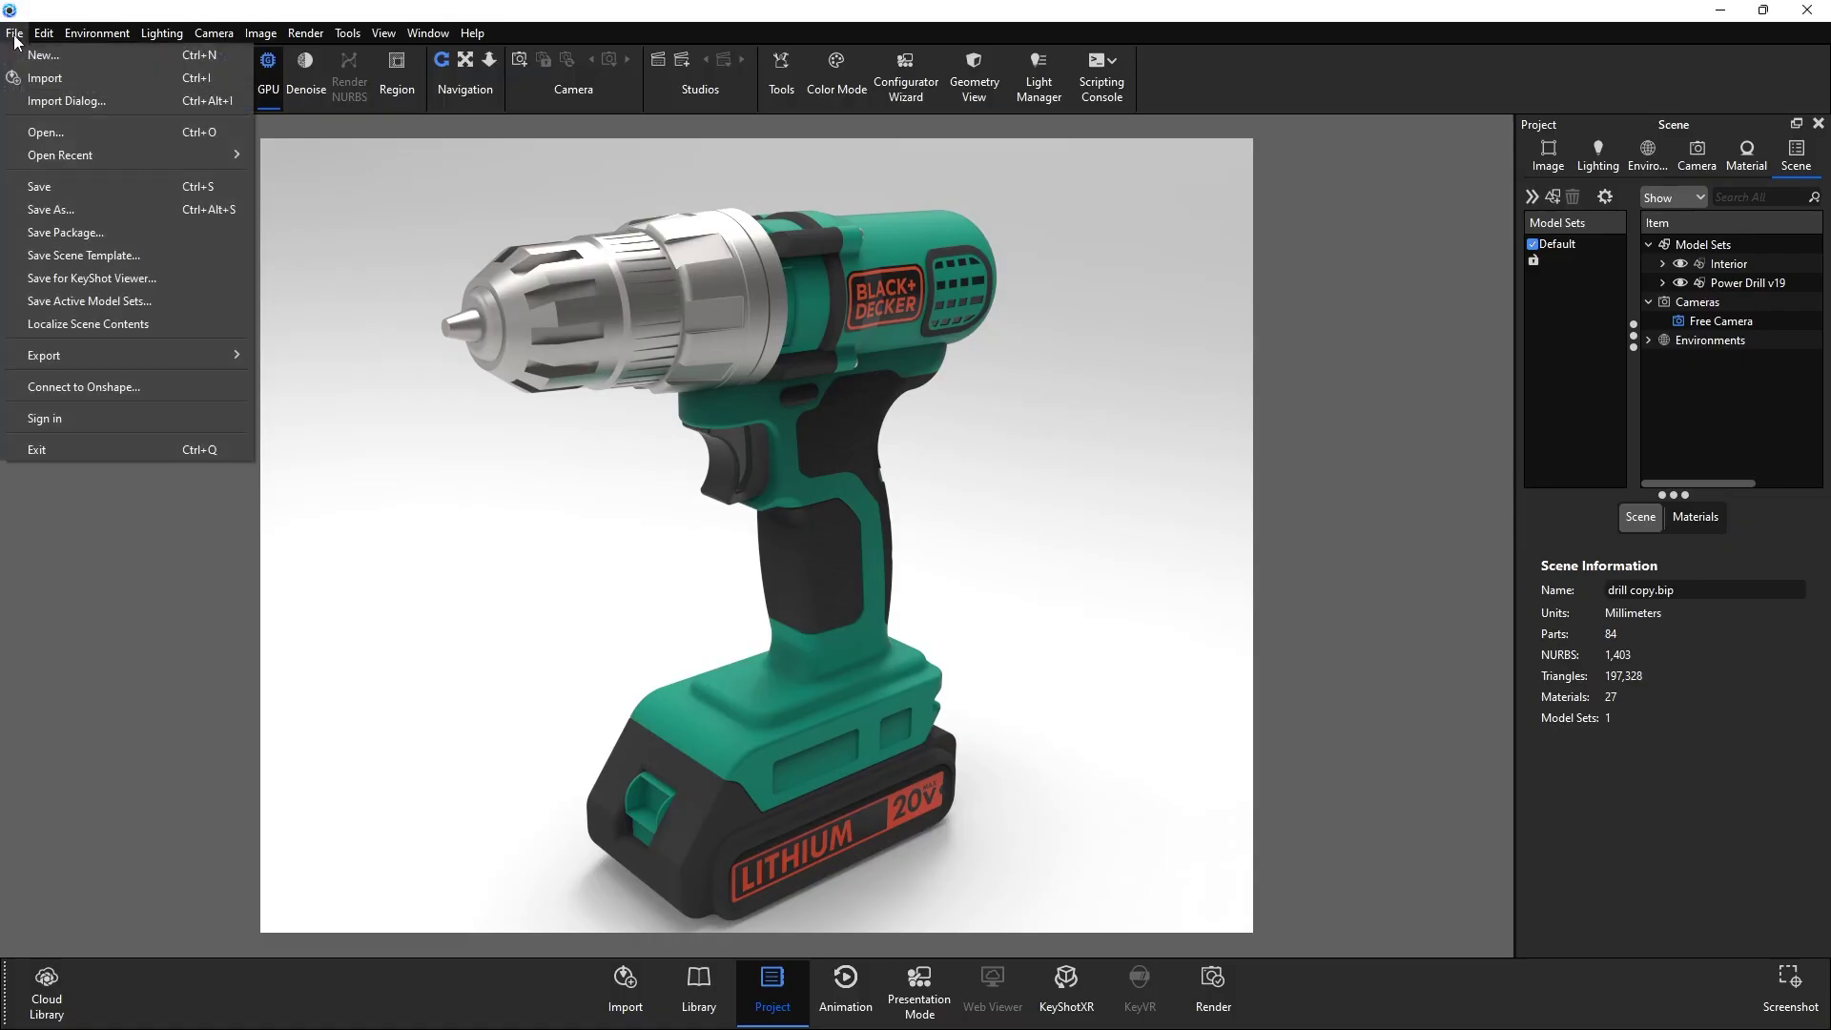
Save the KeyShot scene under the name 'drill'
left_click(85, 210)
type("drill copy")
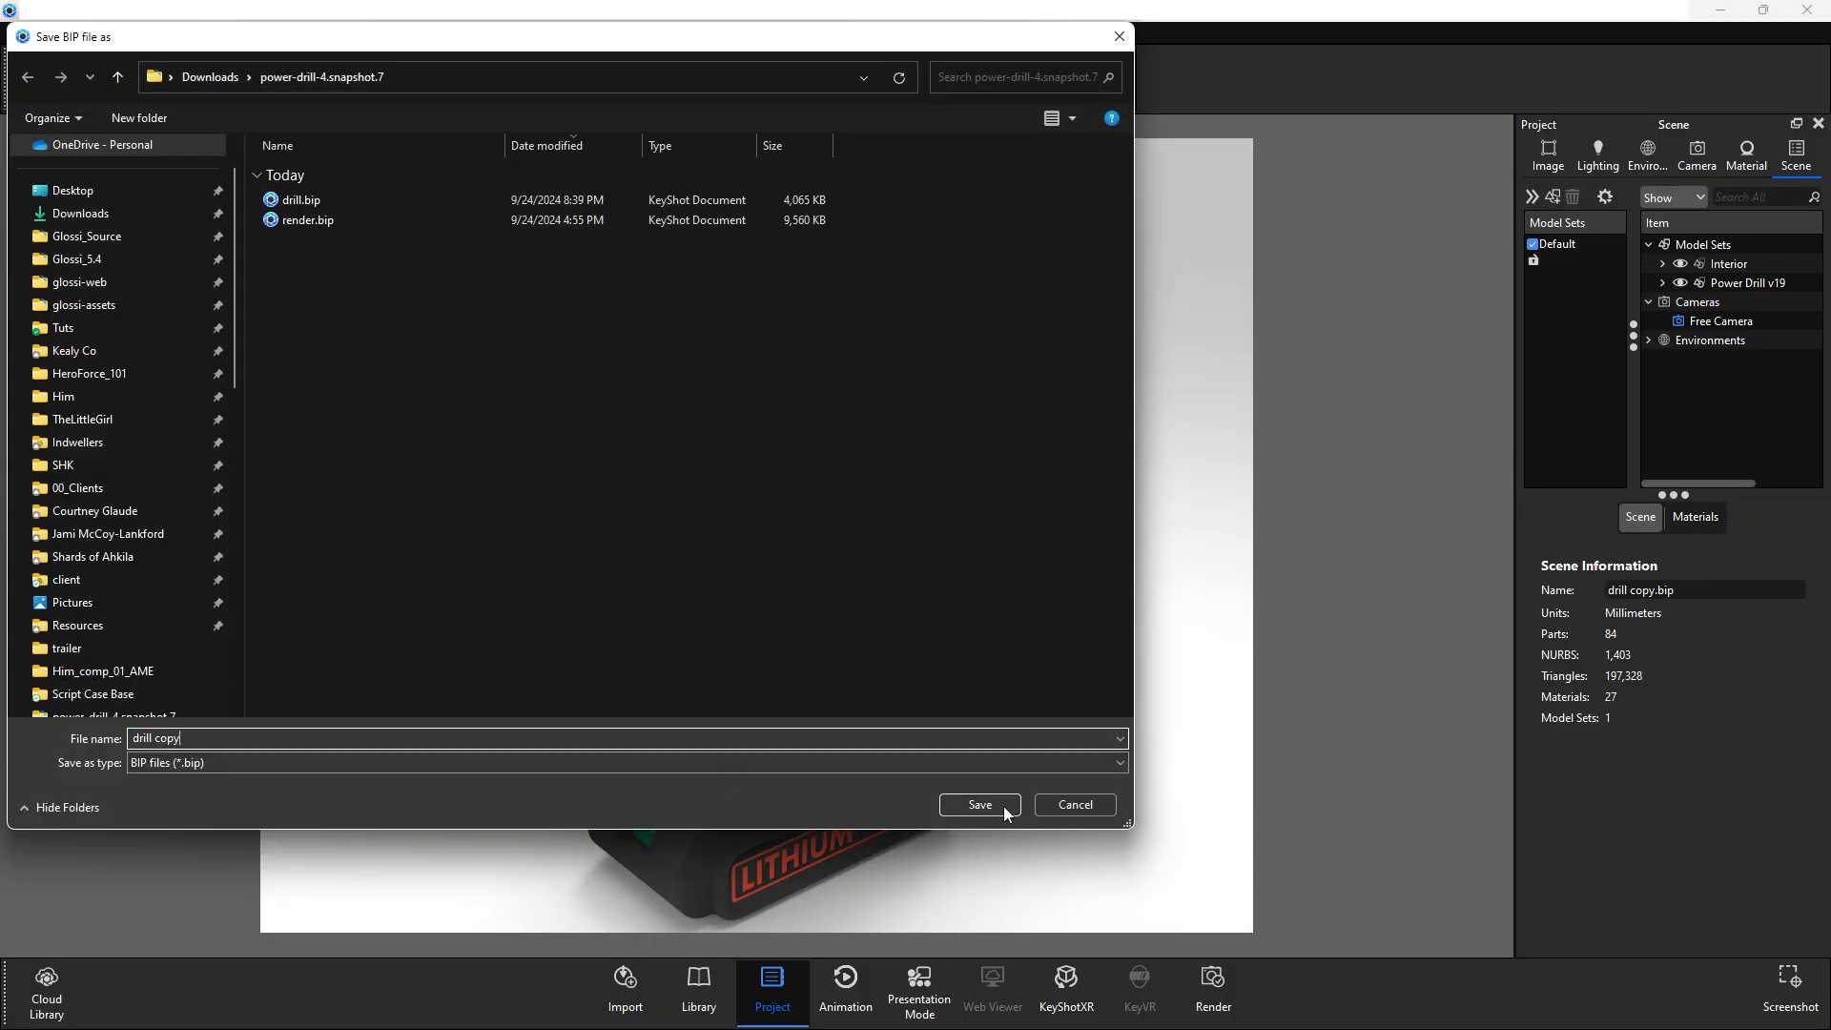
left_click(1005, 812)
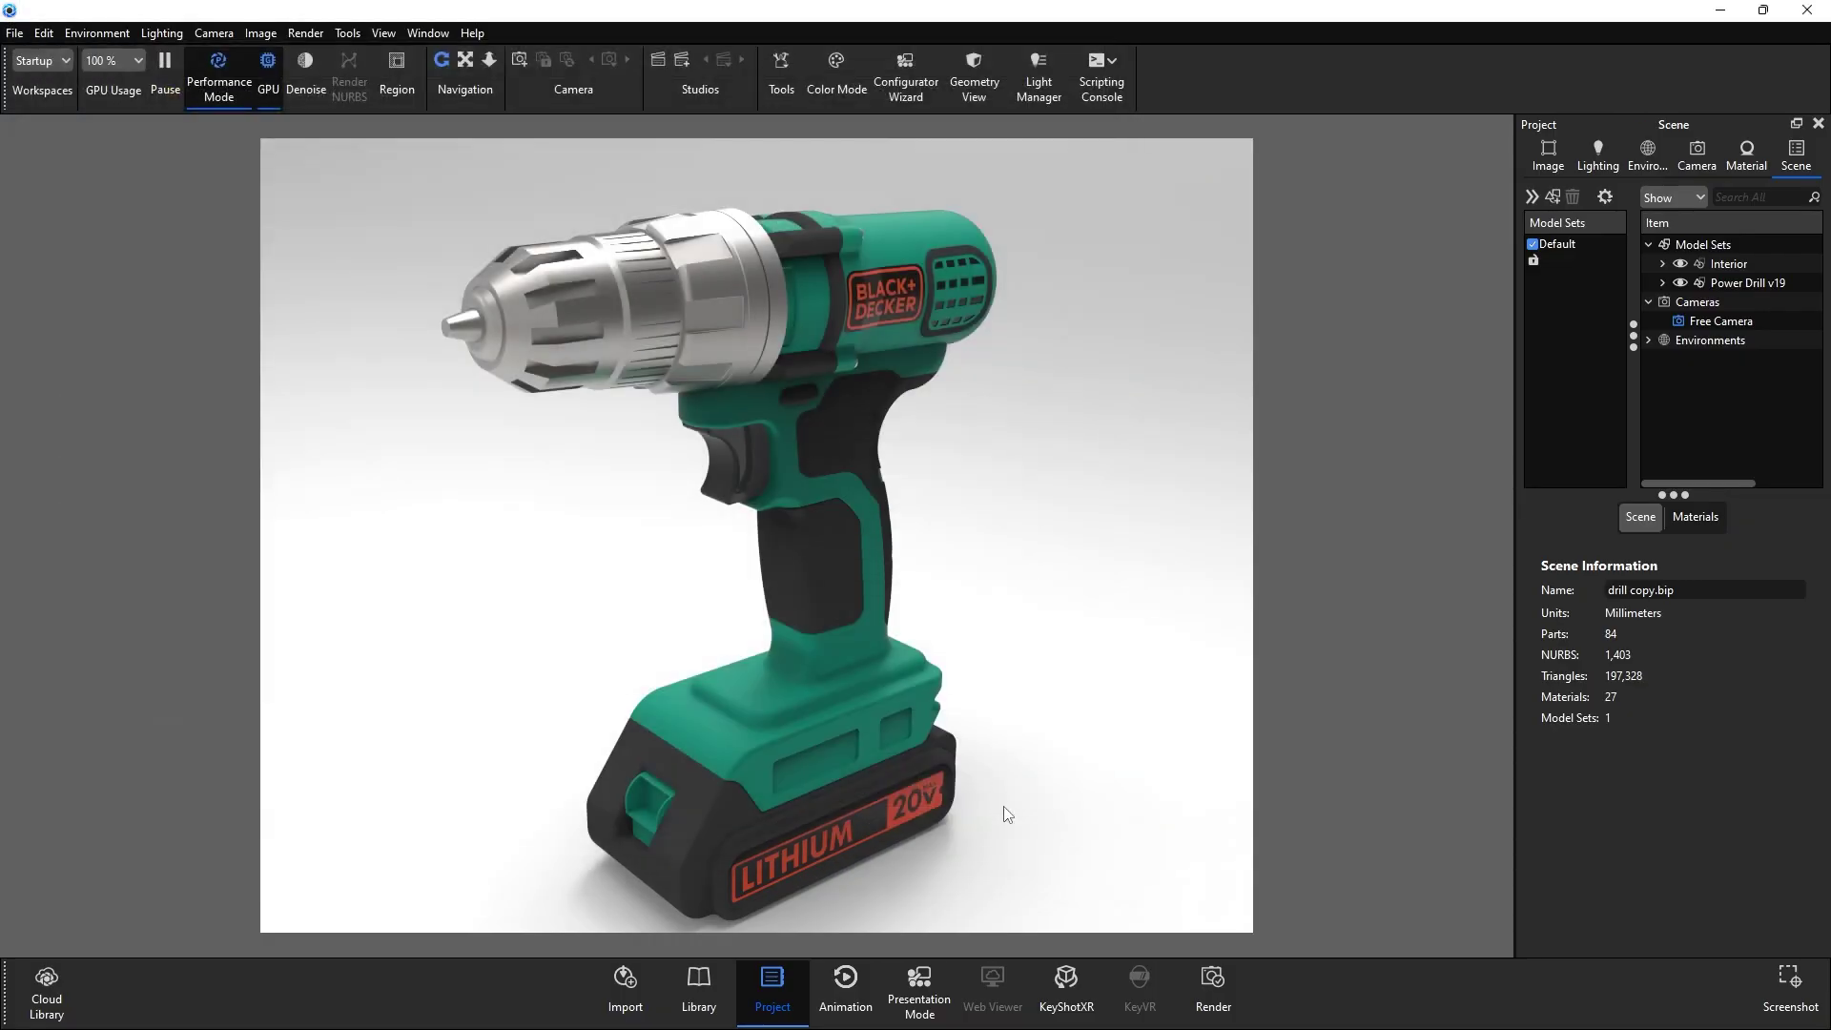
Reveal the internal torus and cube by hiding Power Drill v19, then select the Interior set's parts
left_click(1685, 281)
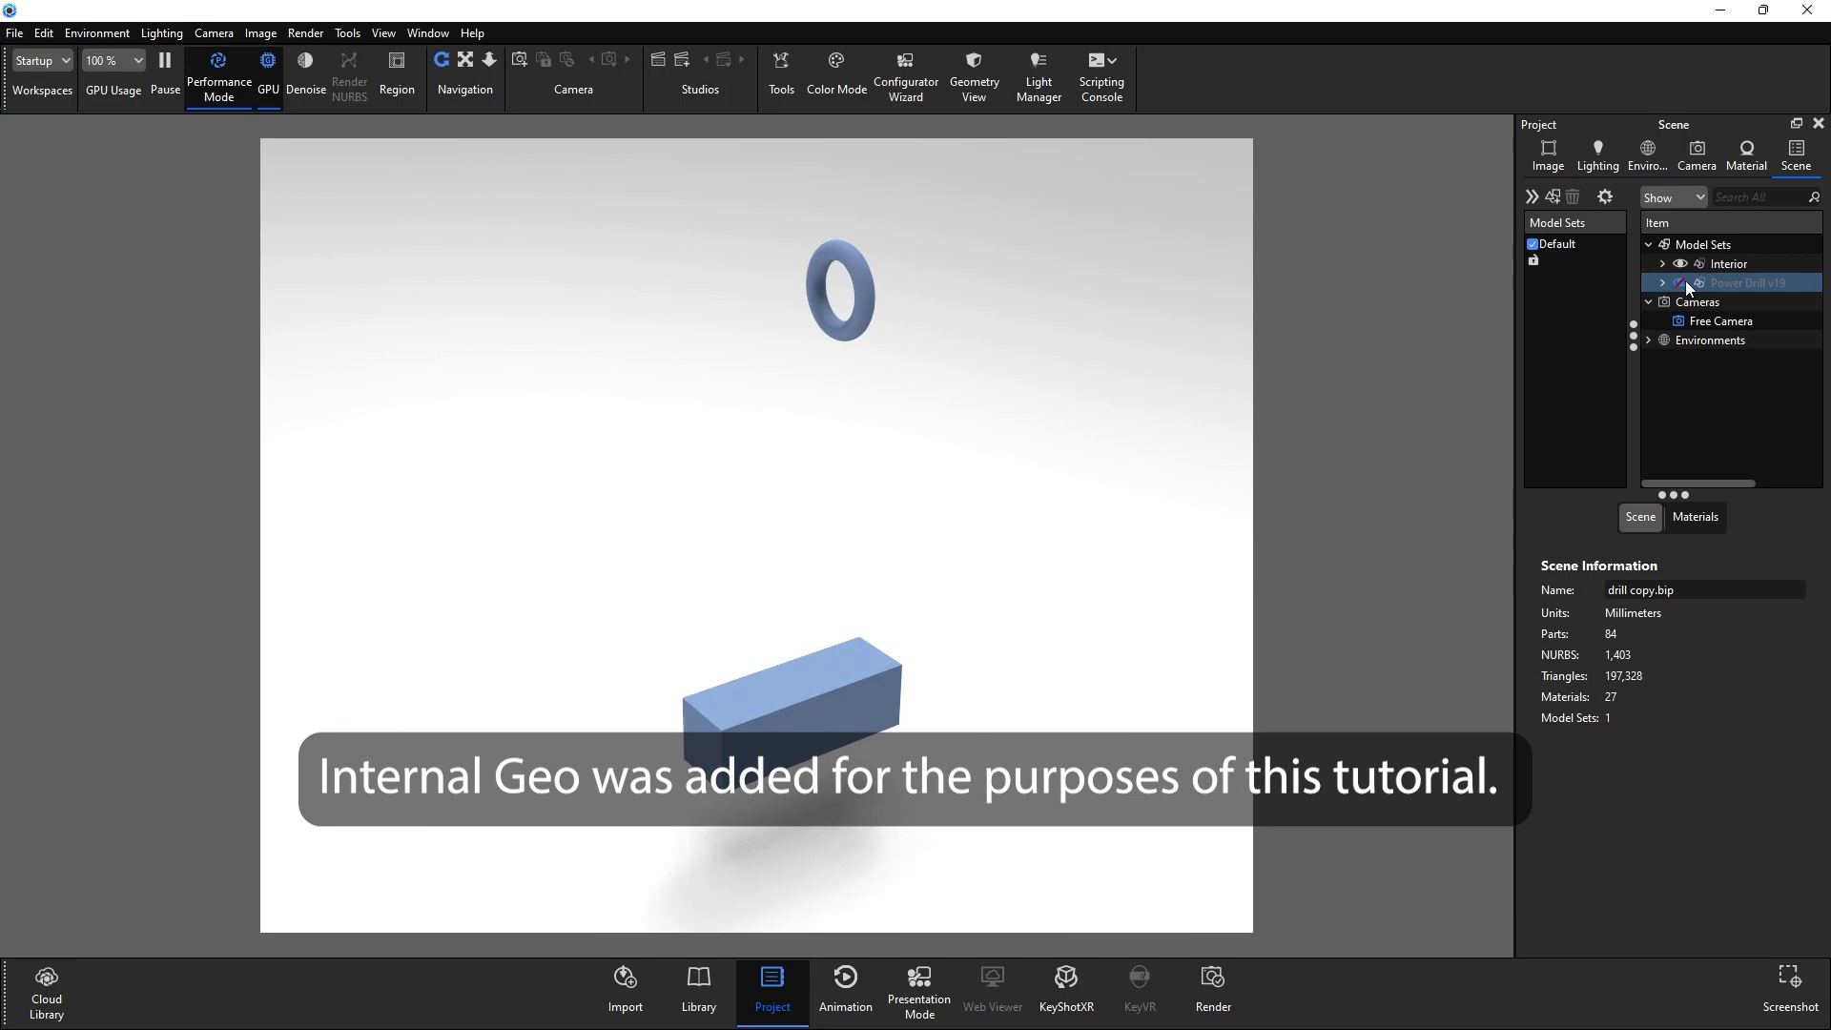
left_click(1685, 281)
left_click(1694, 268)
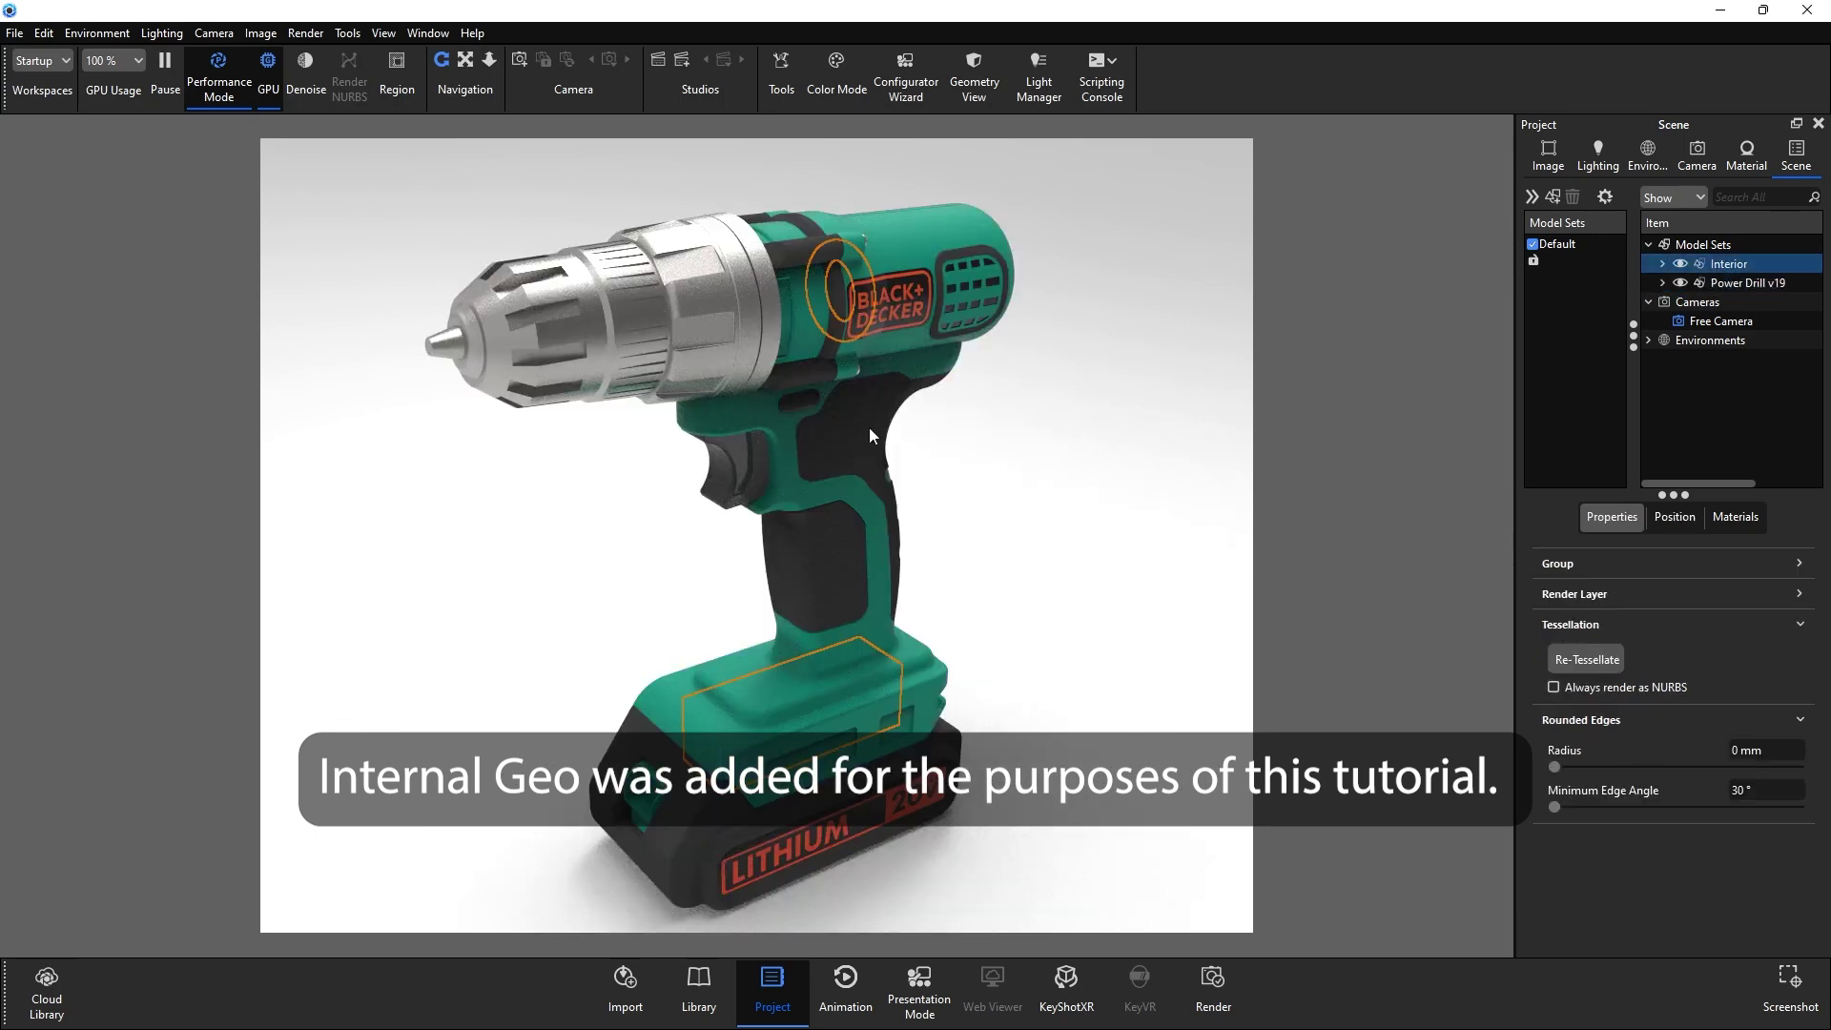
left_click_drag(861, 432, 746, 421)
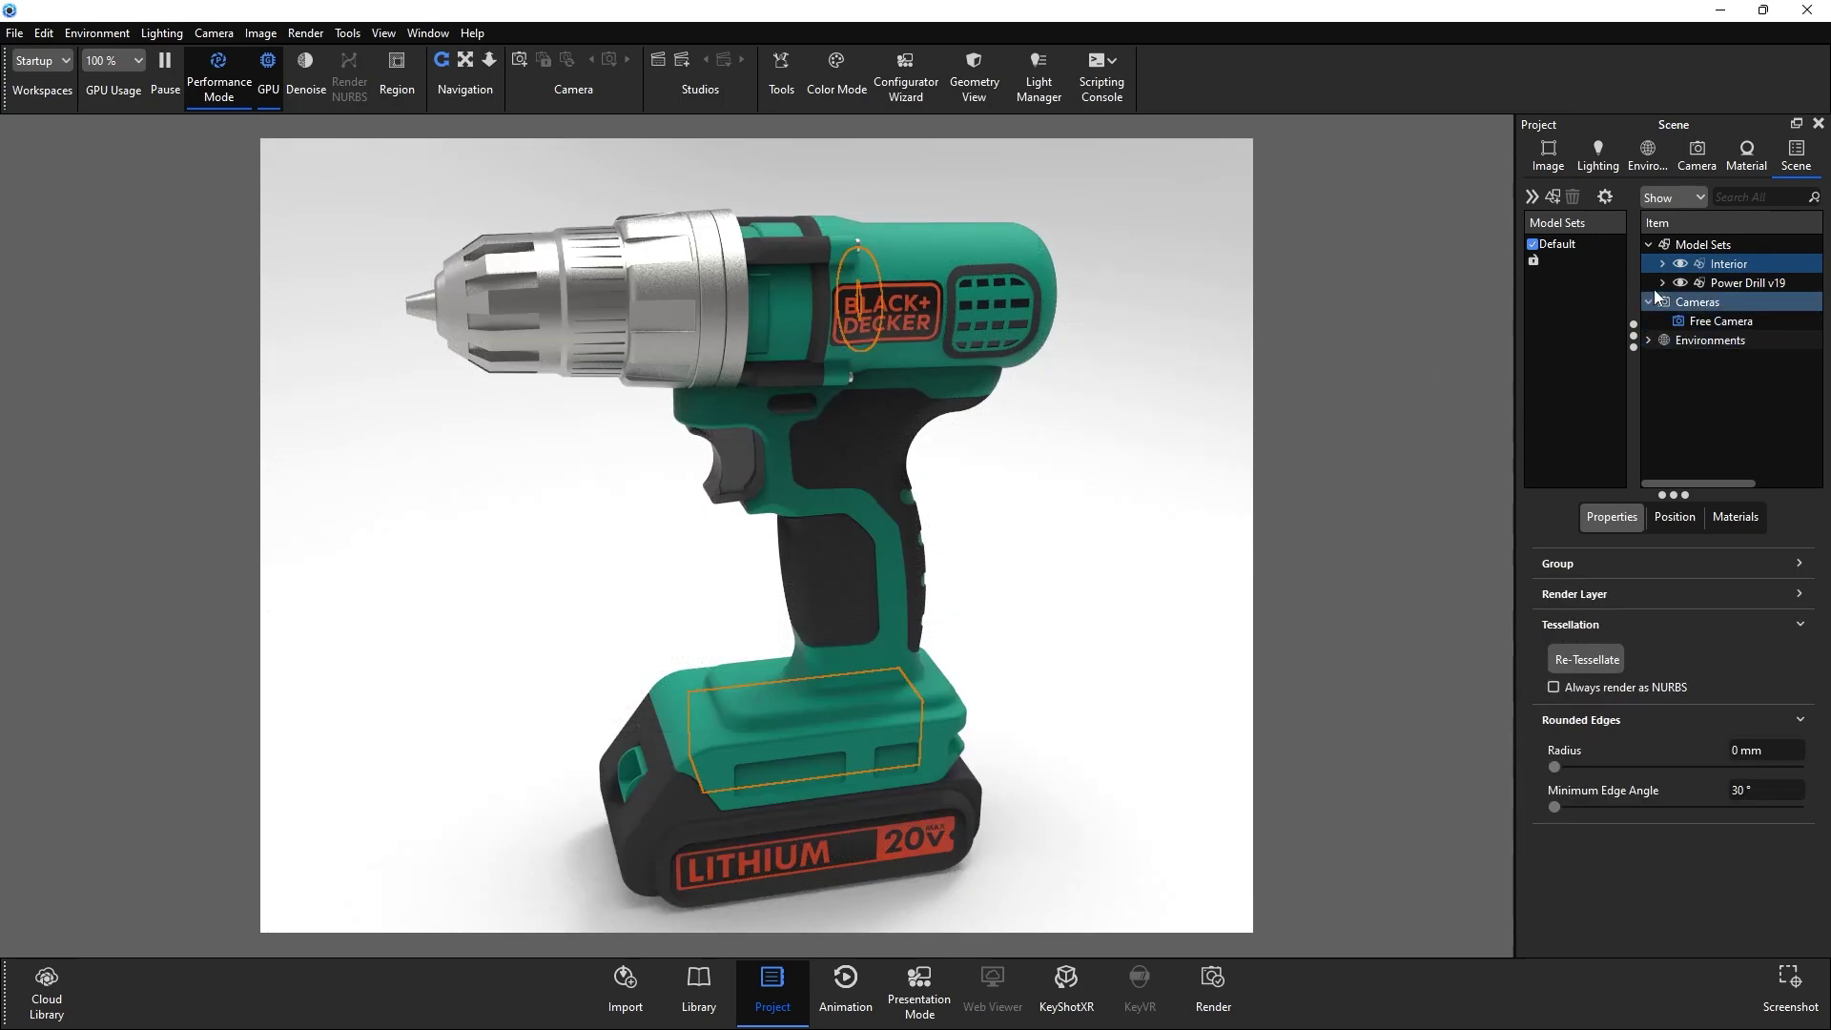
left_click(1749, 302)
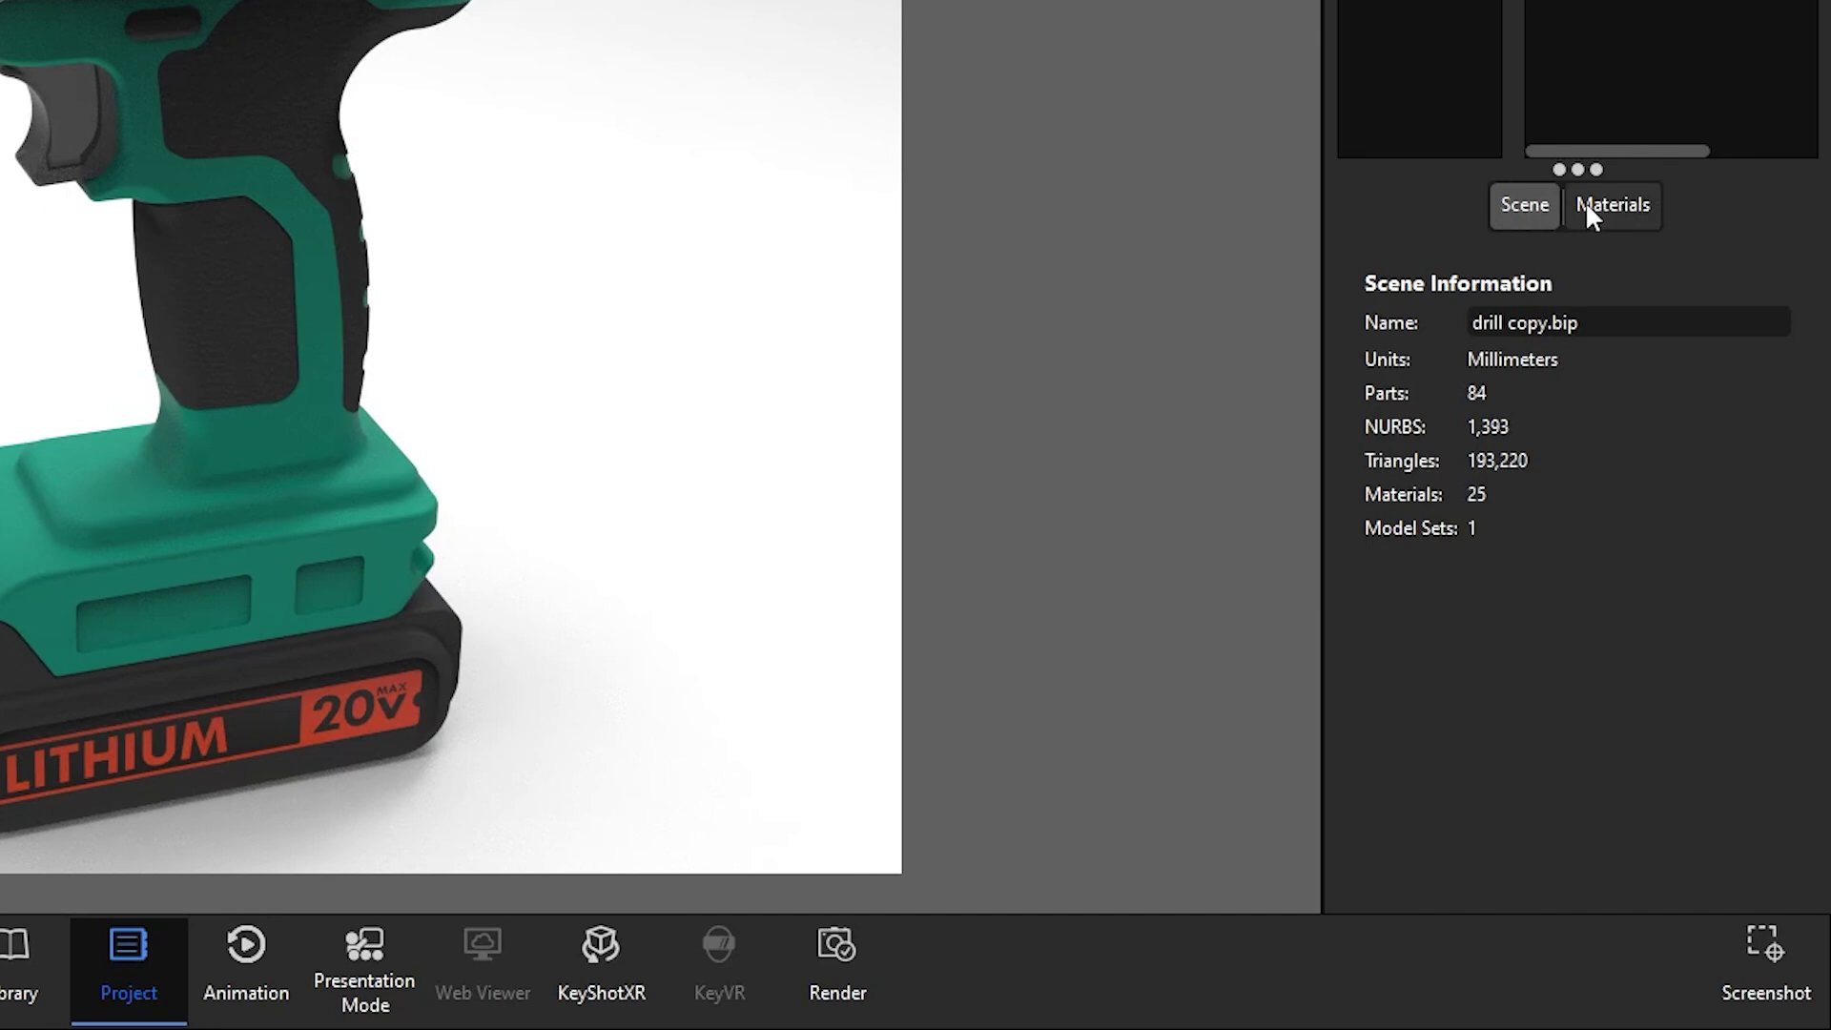
Link every Matte Black #1 duplicate into a single material using Link Duplicate Materials
left_click(1693, 507)
left_click(1626, 569)
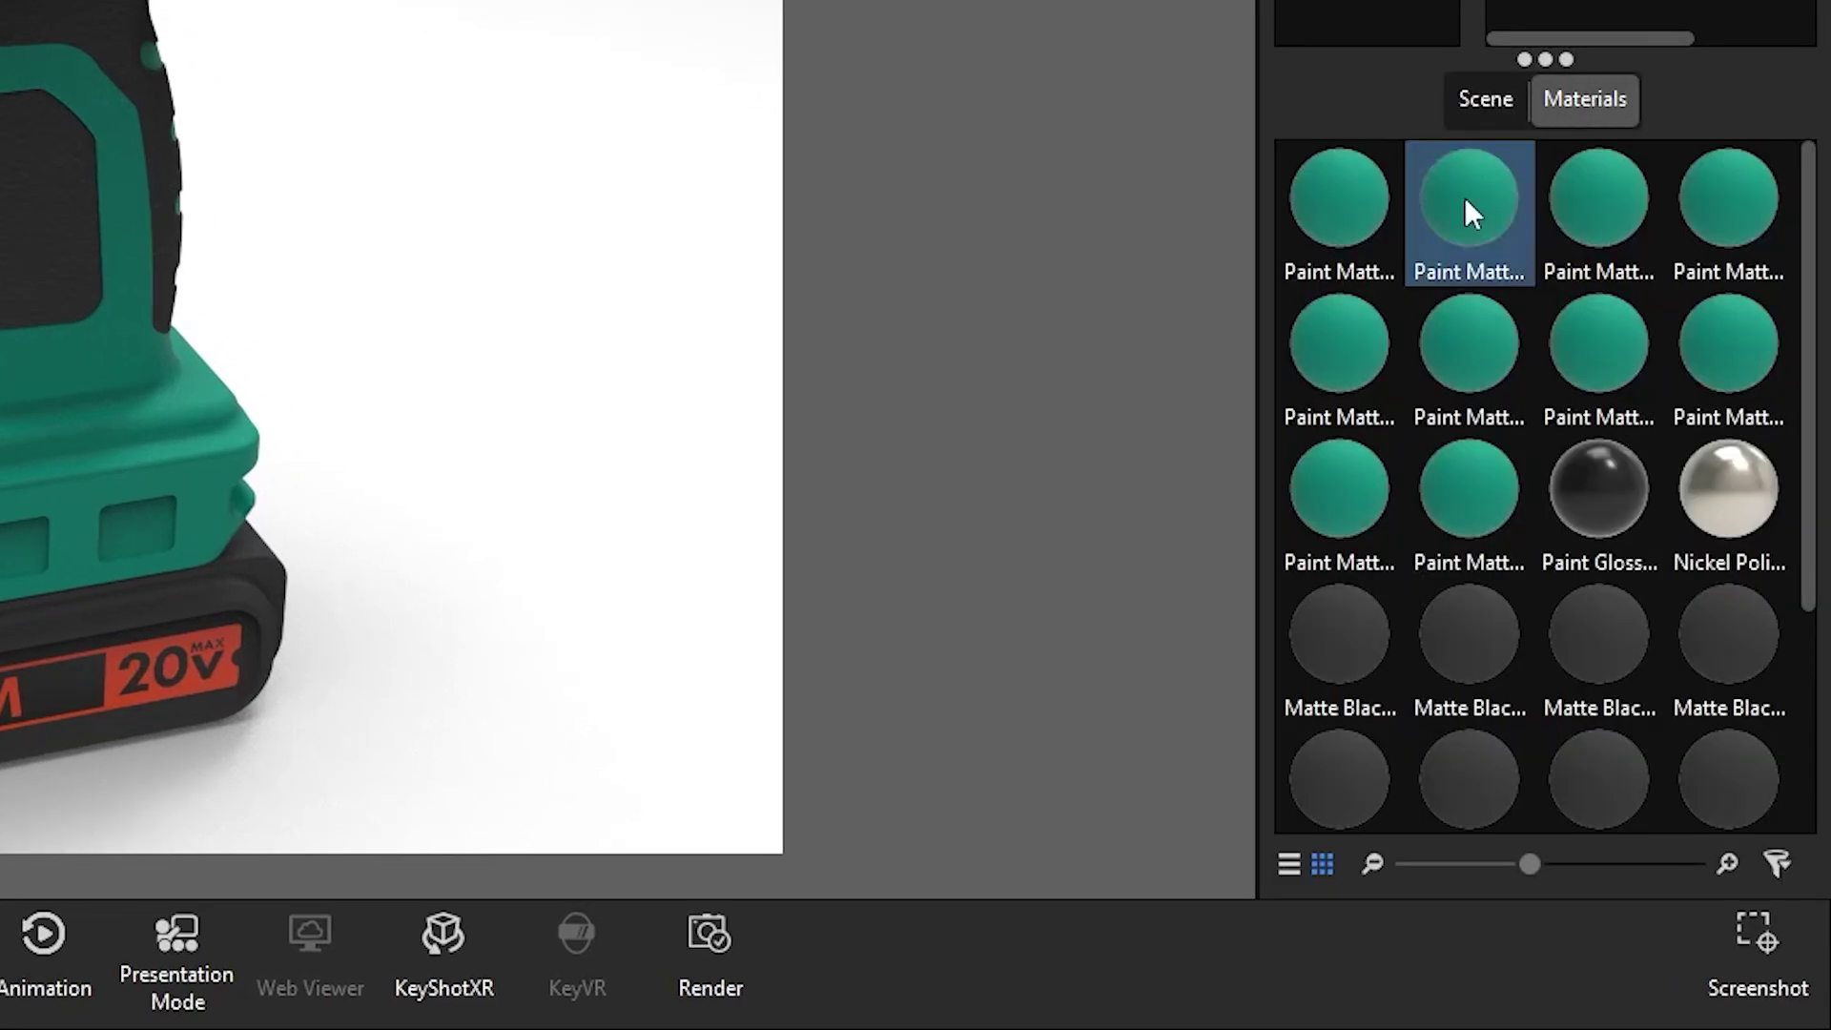
right_click(1467, 221)
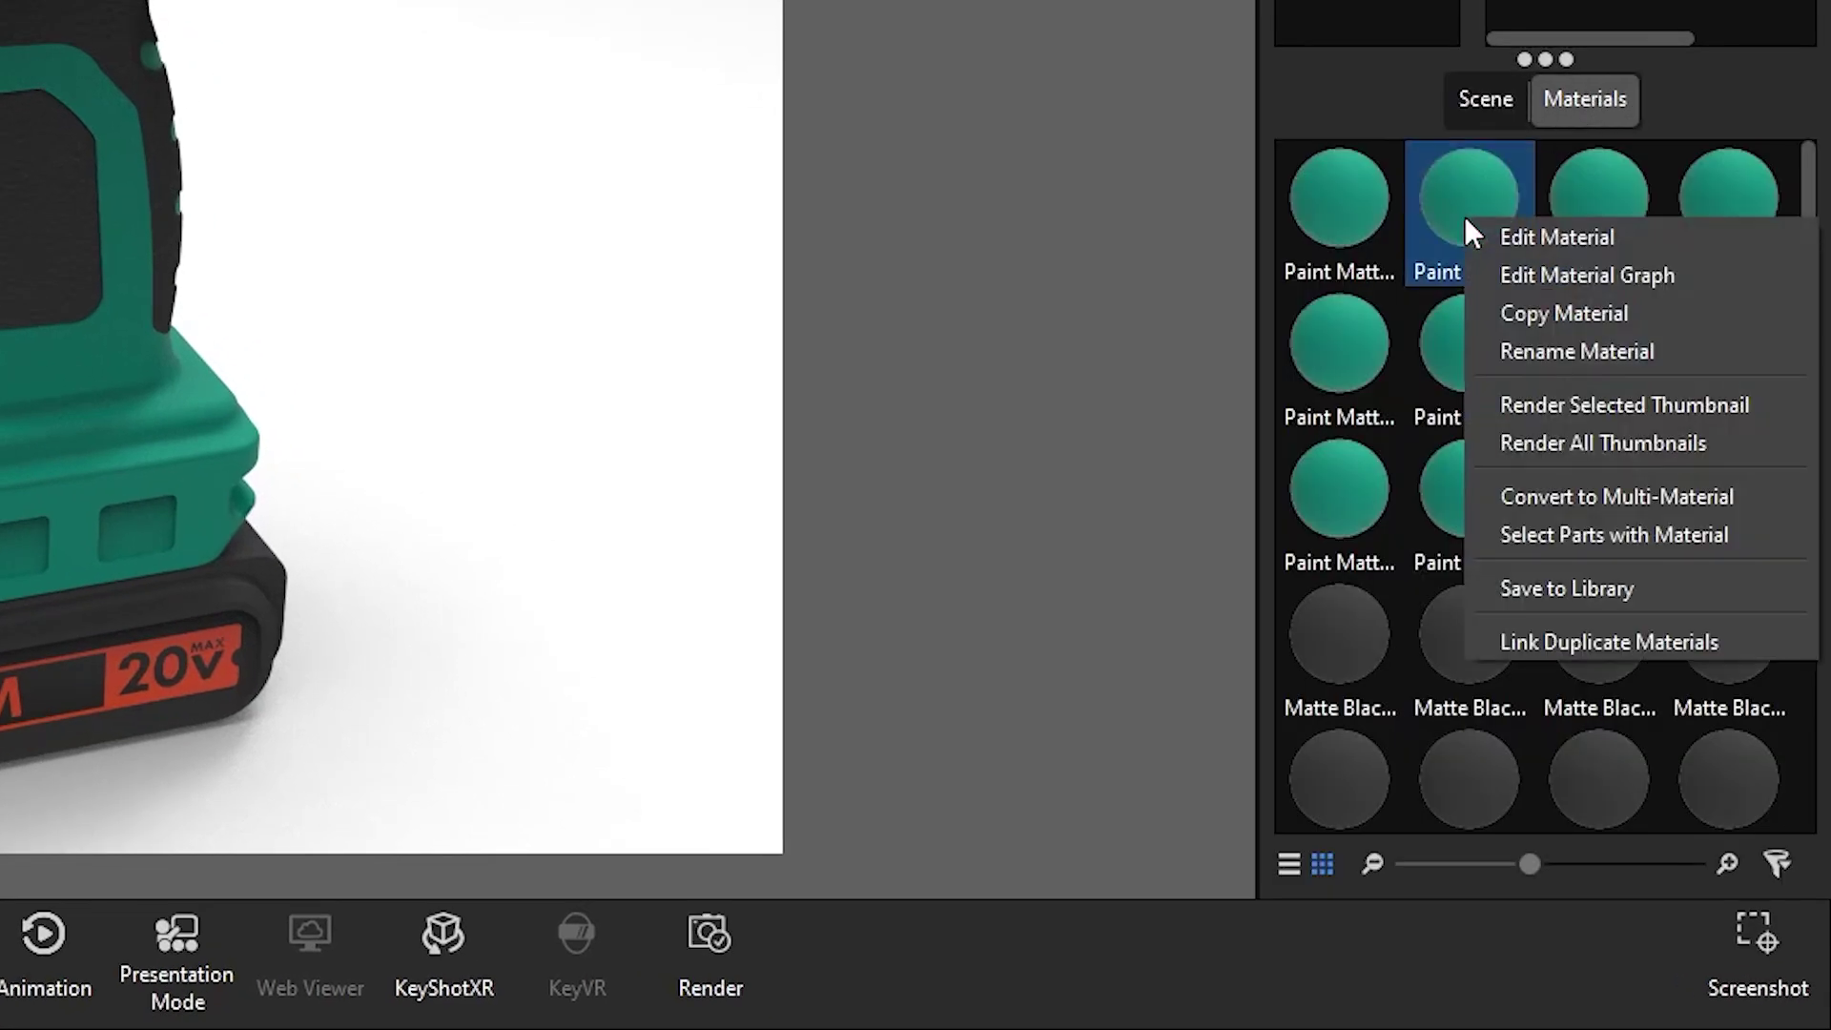
left_click(1572, 641)
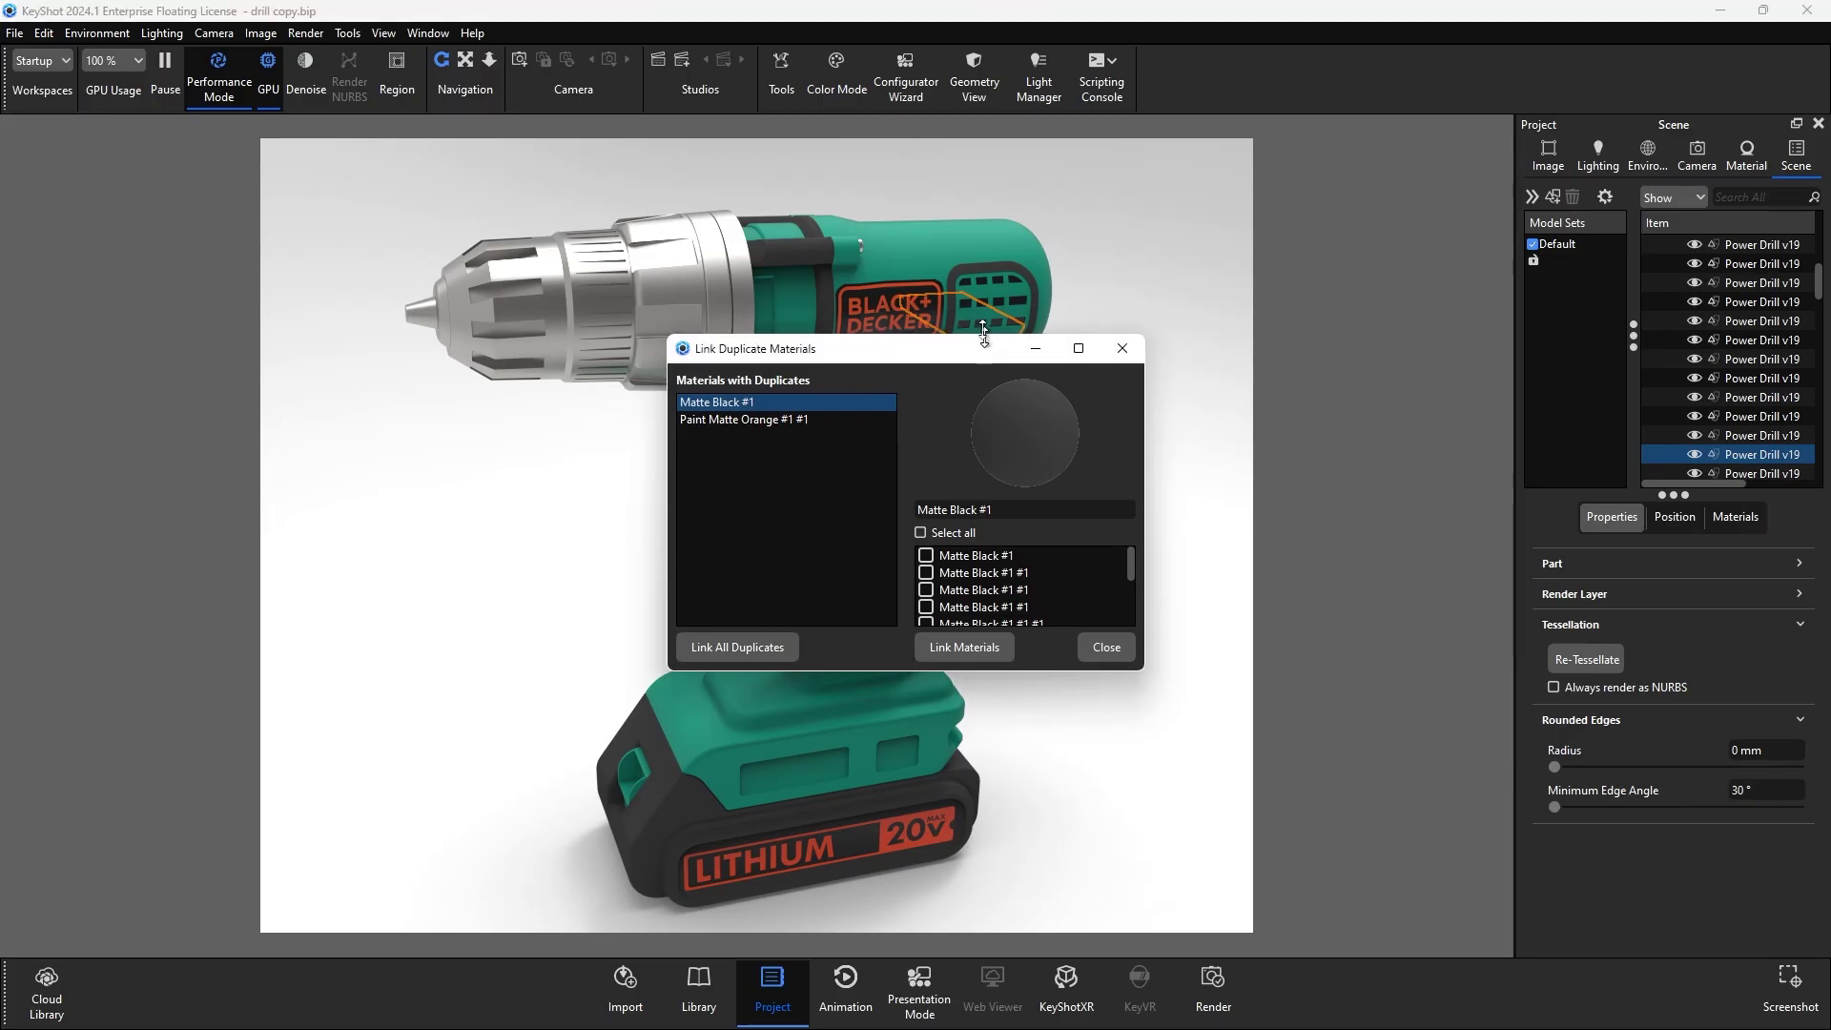
left_click_drag(963, 336, 963, 213)
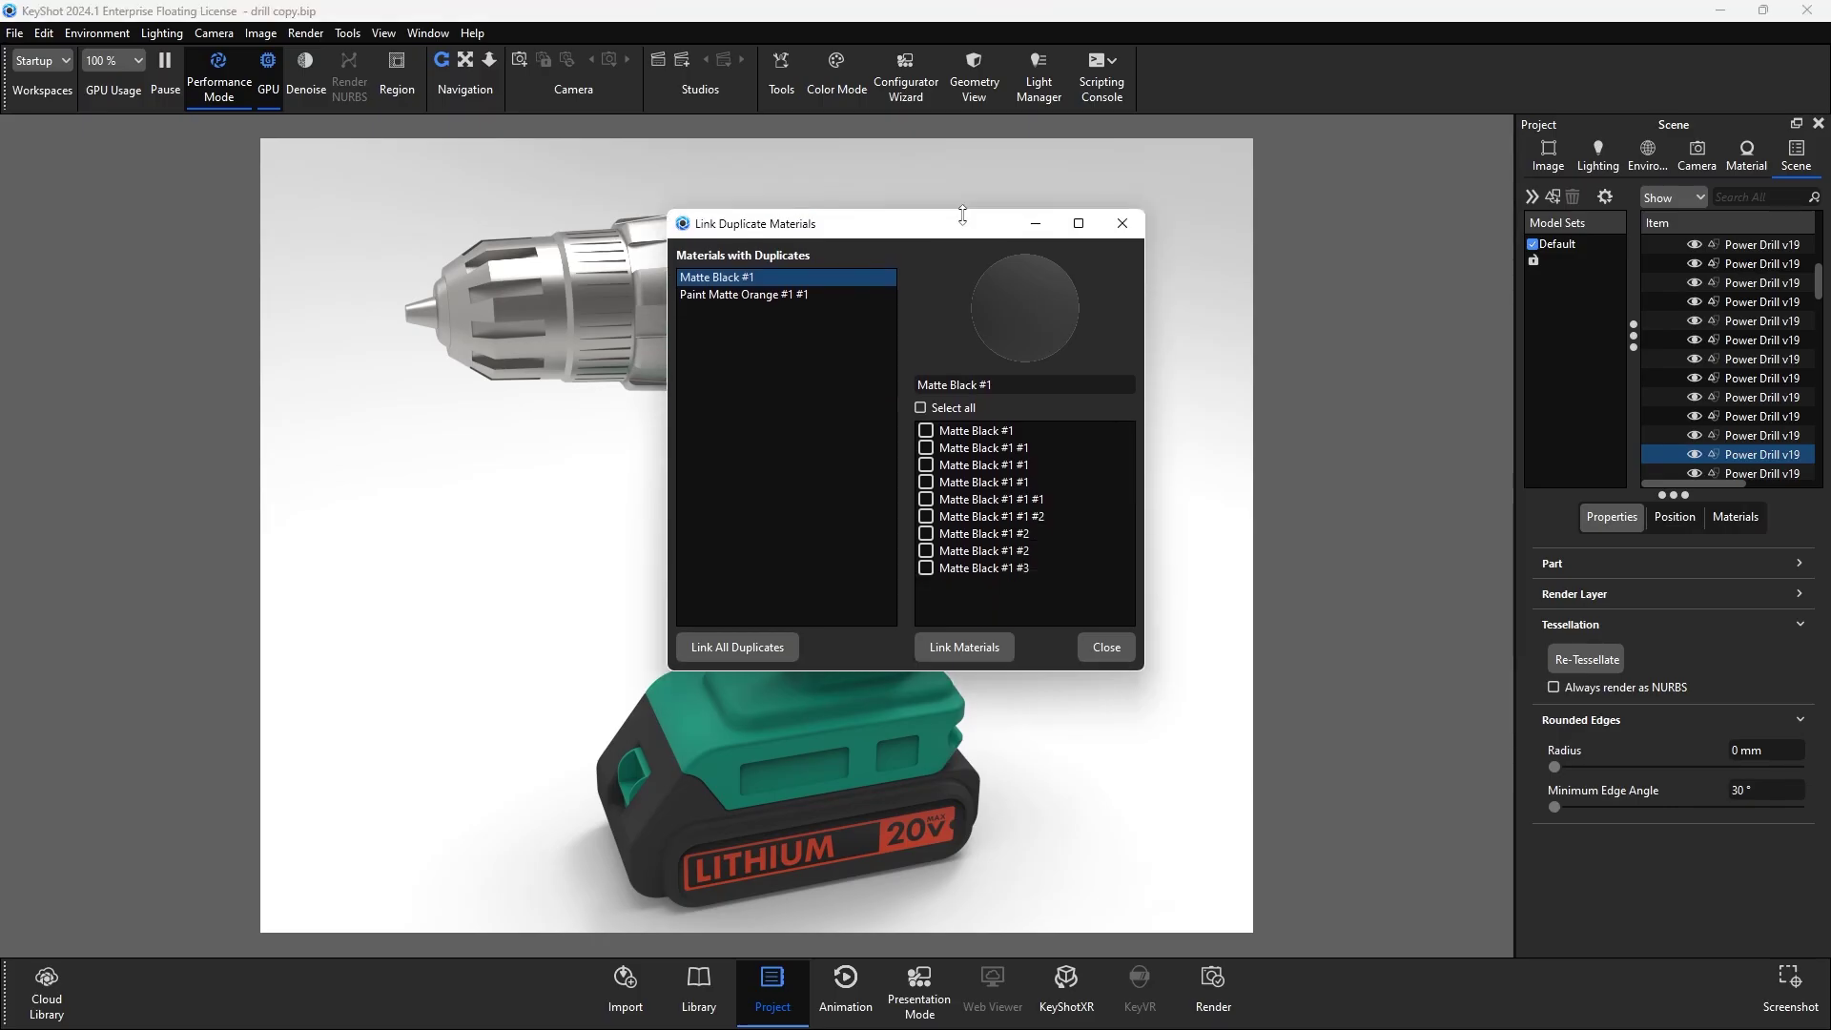
left_click(921, 408)
left_click(752, 648)
left_click(1733, 515)
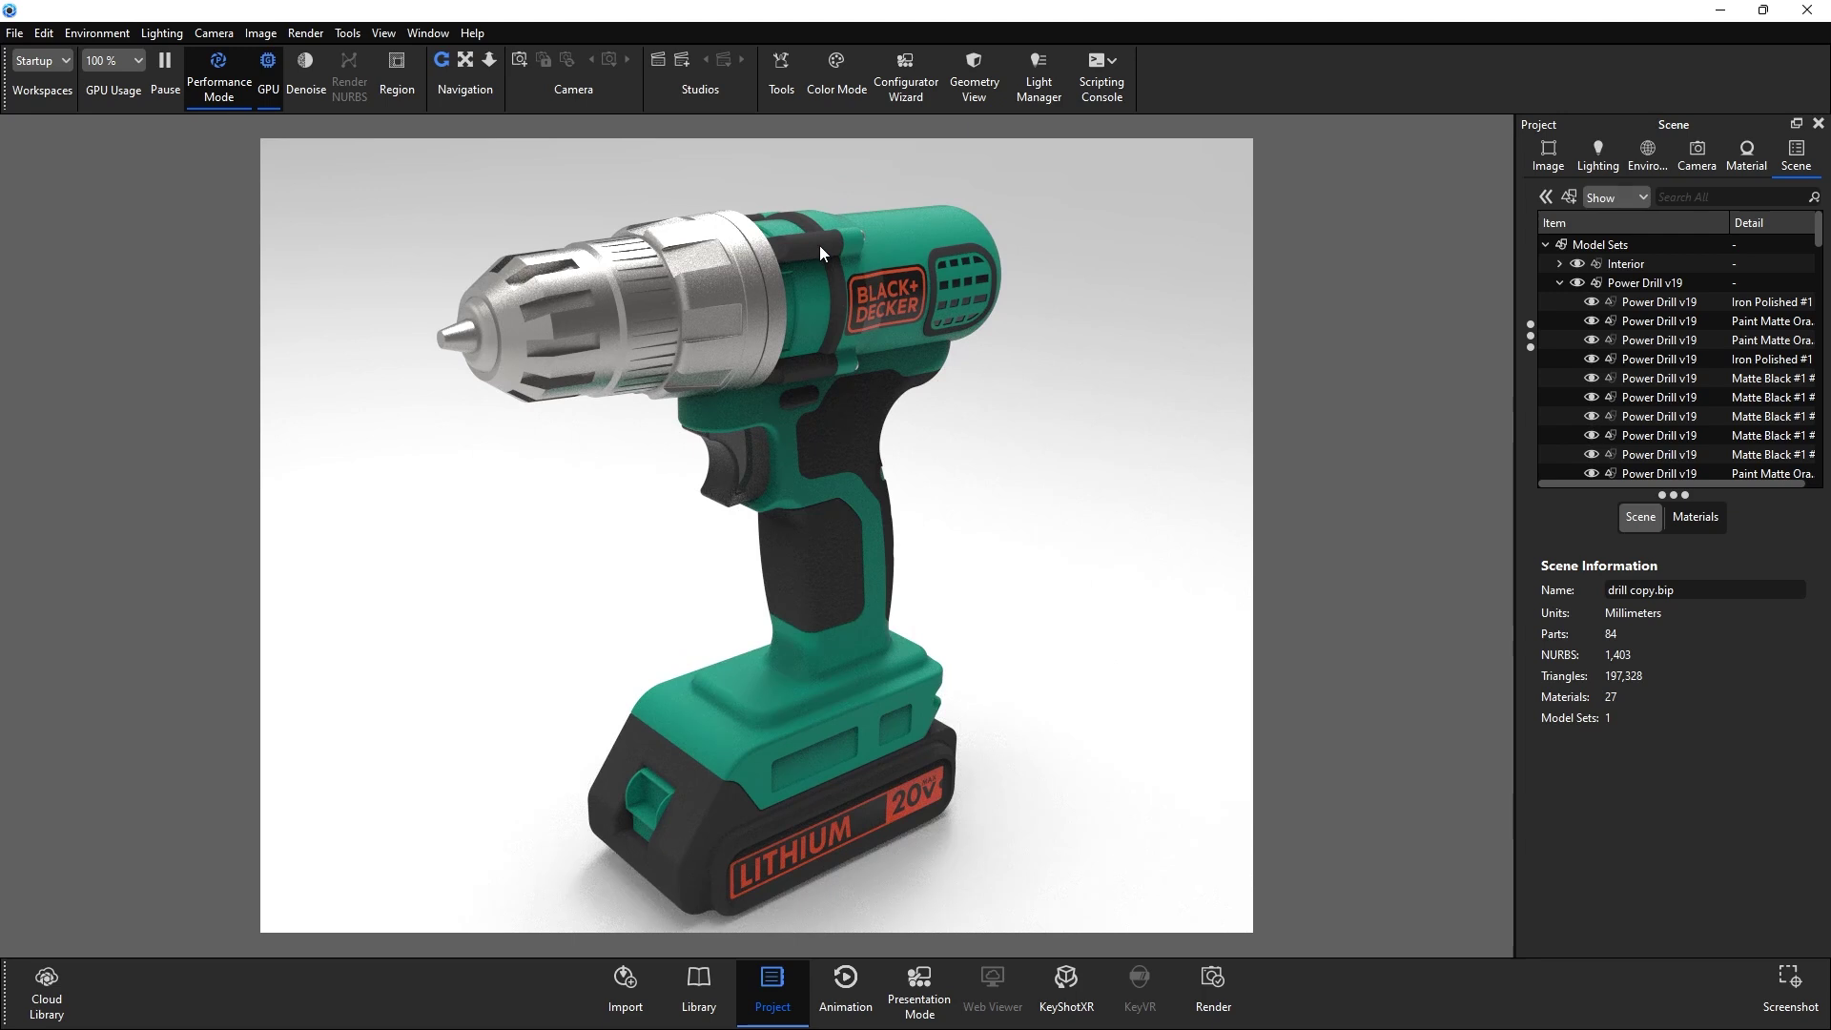
Select the drill's black band part and generate a Re-Tessellate preview
left_click(820, 252)
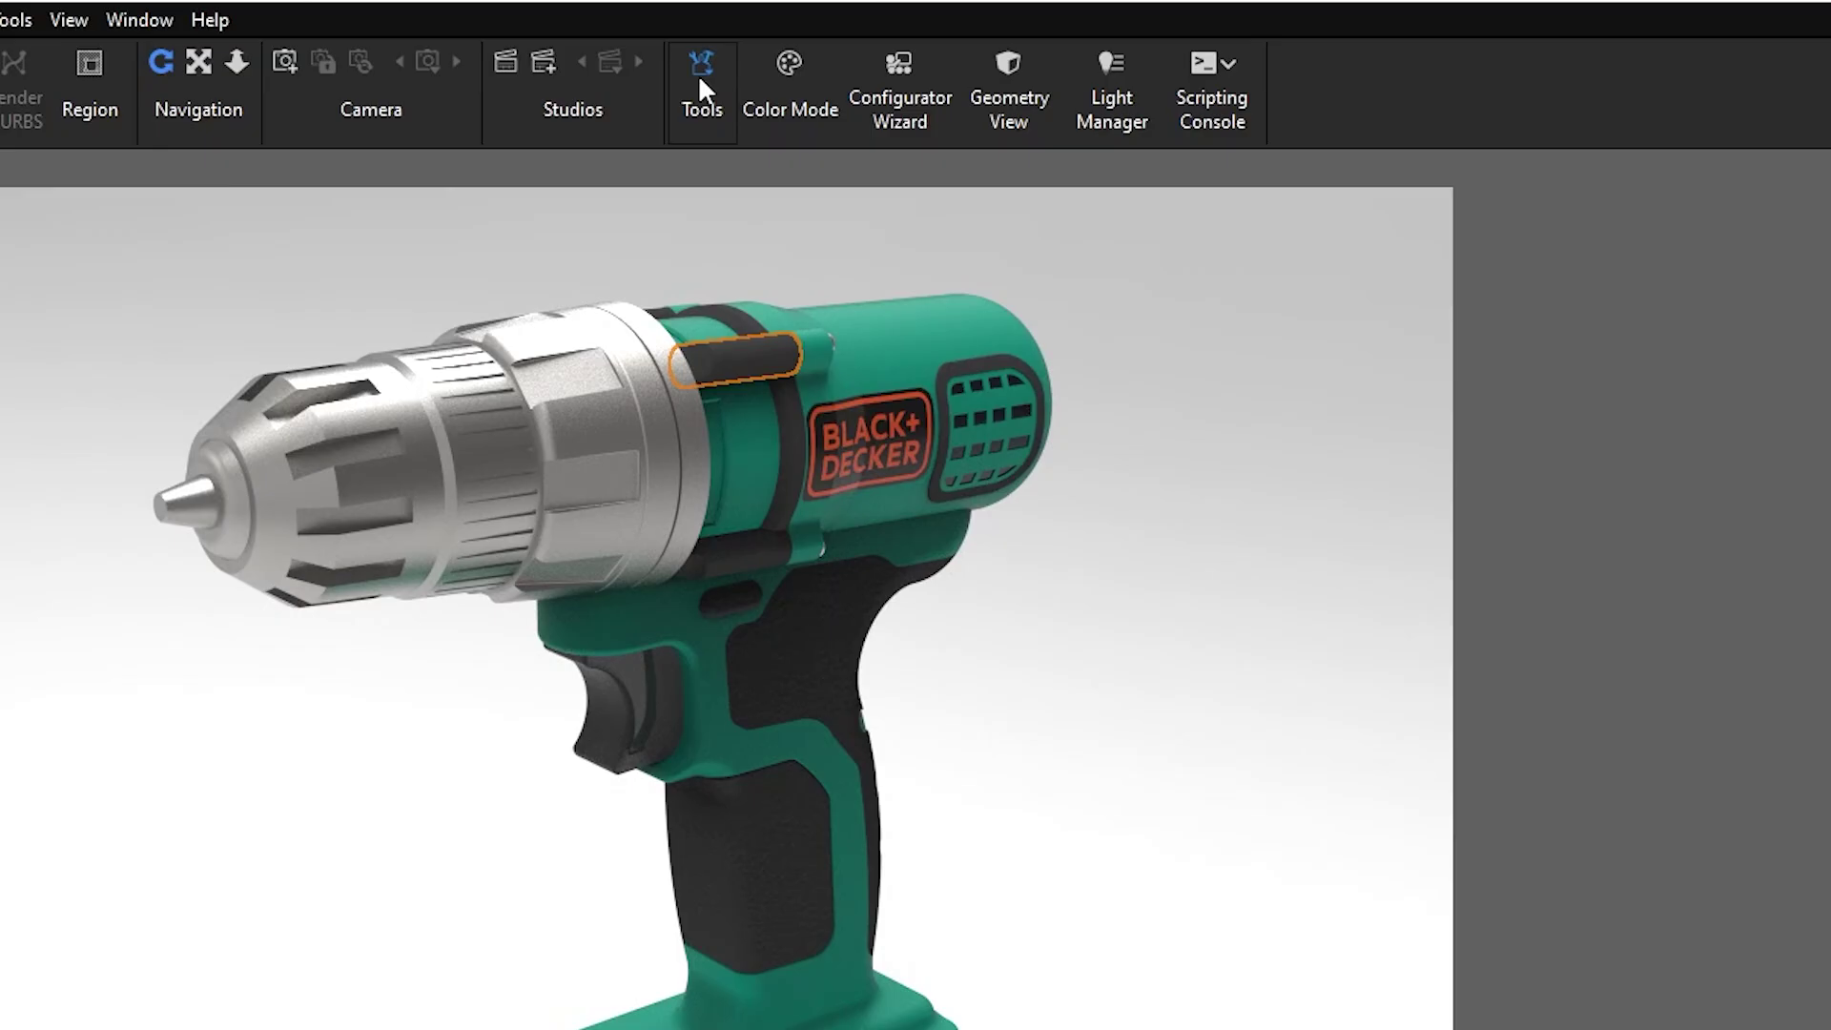
left_click(780, 71)
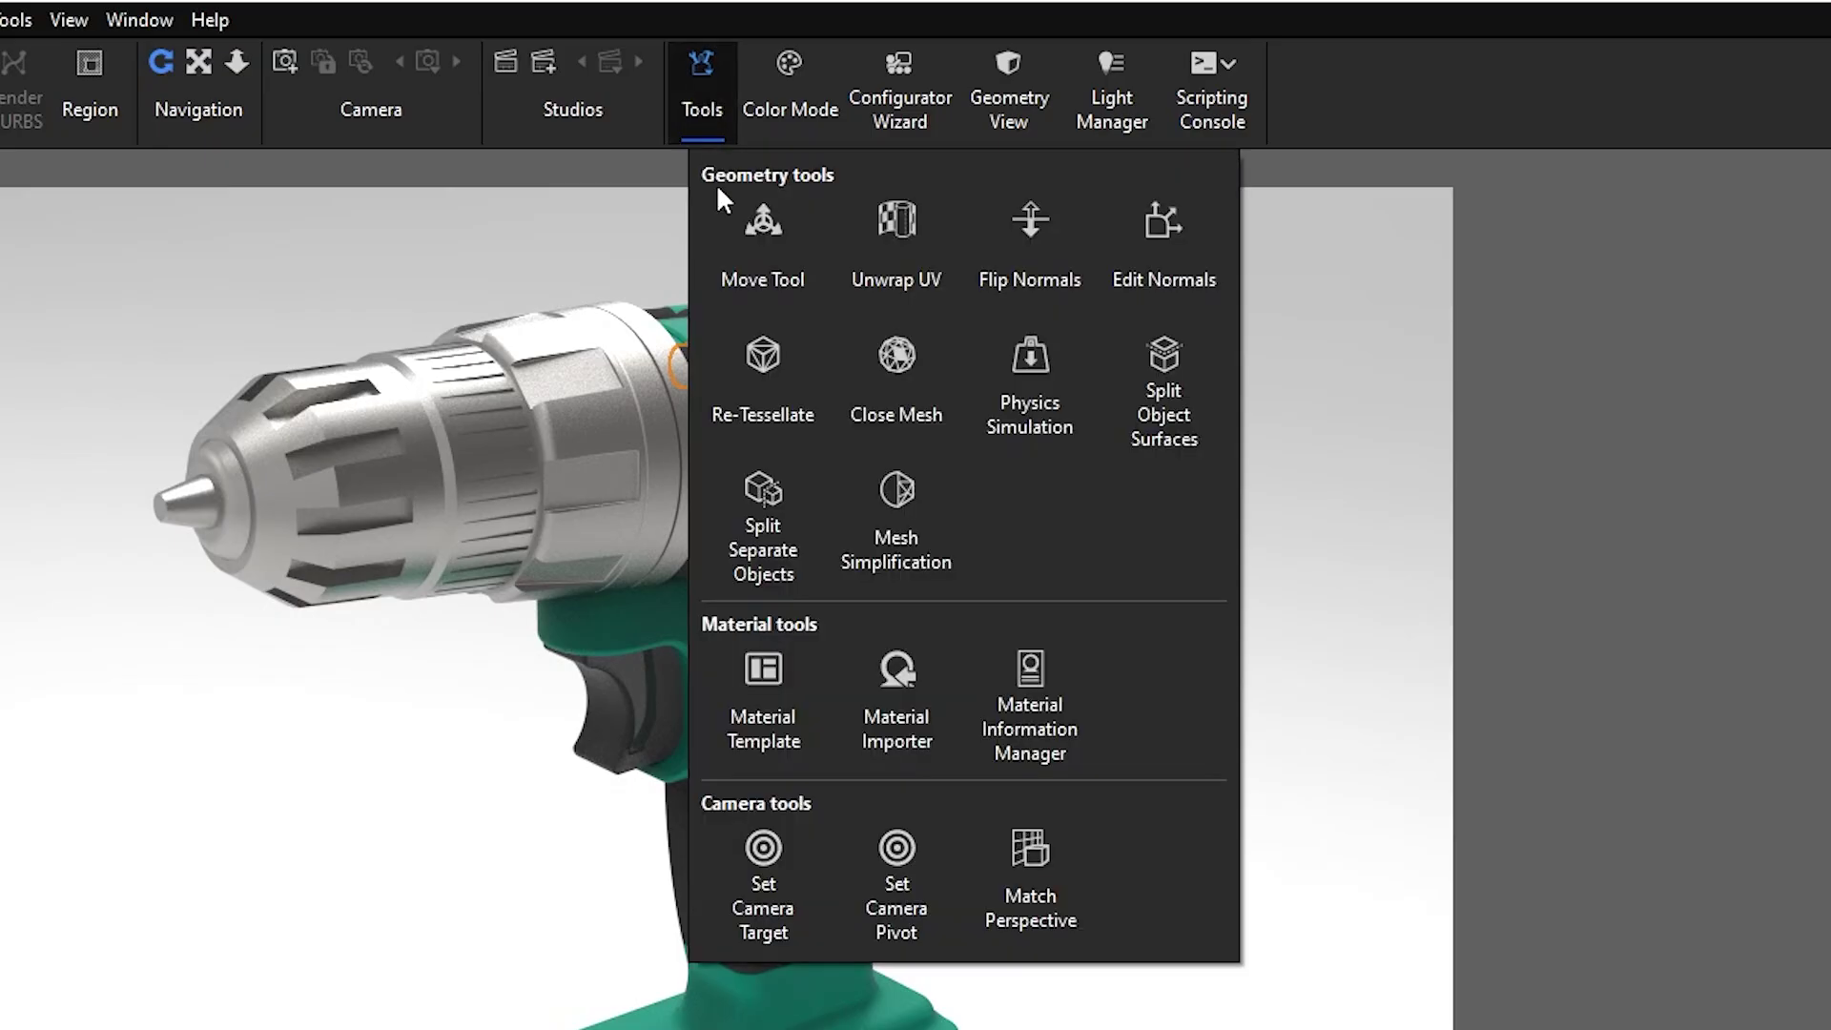
left_click(773, 368)
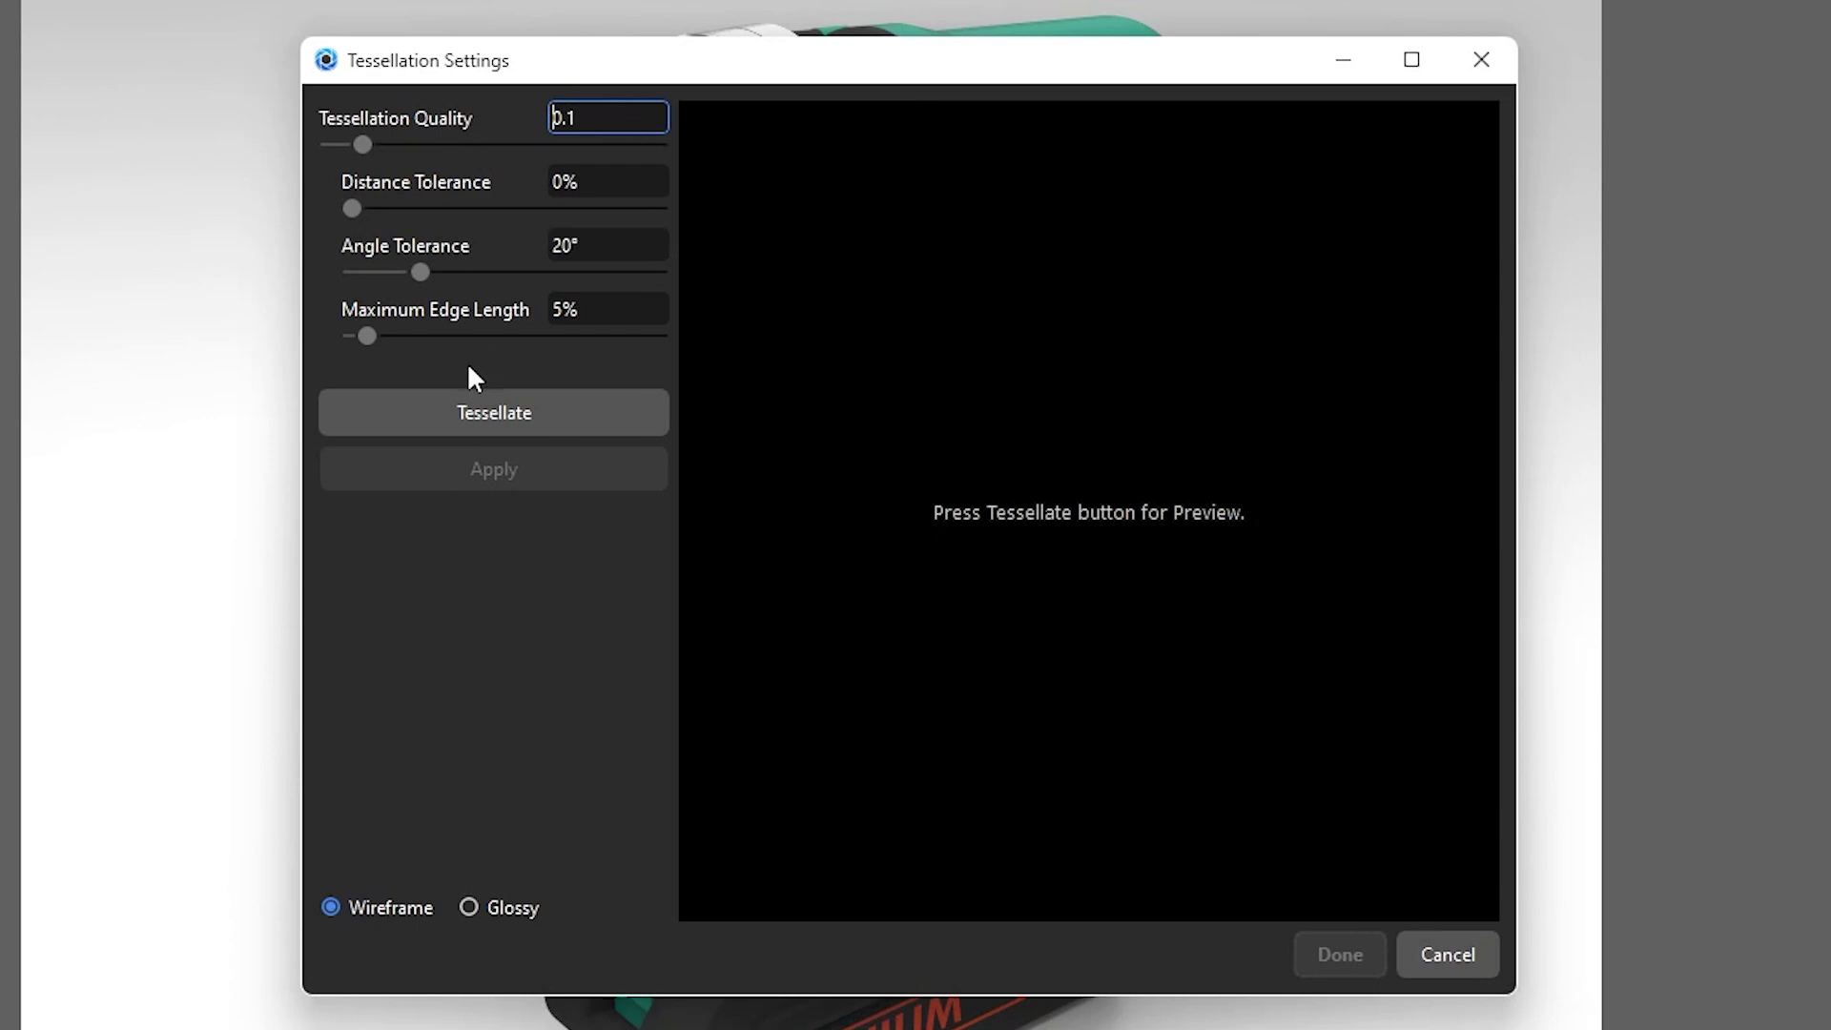
left_click(458, 412)
left_click_drag(1111, 553, 1269, 477)
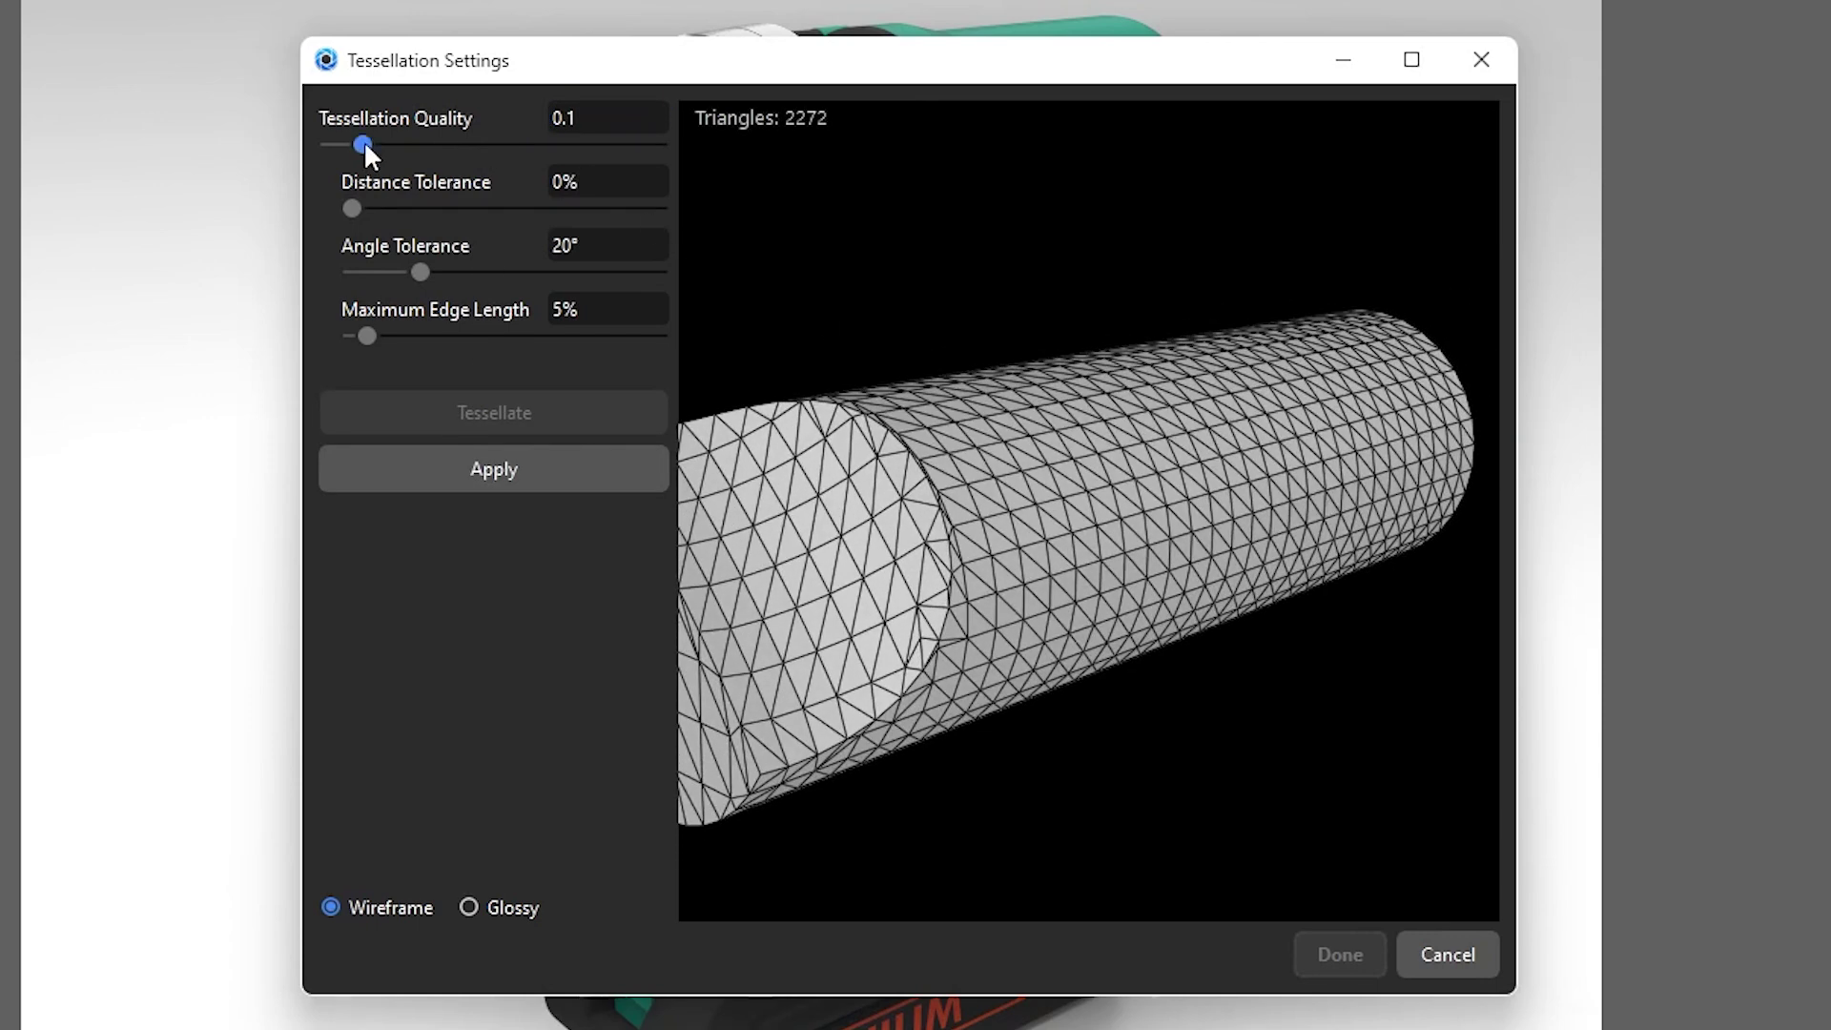
Tune the tessellation quality, settling on 0.207
left_click_drag(363, 145, 399, 145)
left_click(500, 406)
left_click(486, 414)
left_click_drag(994, 390, 1005, 454)
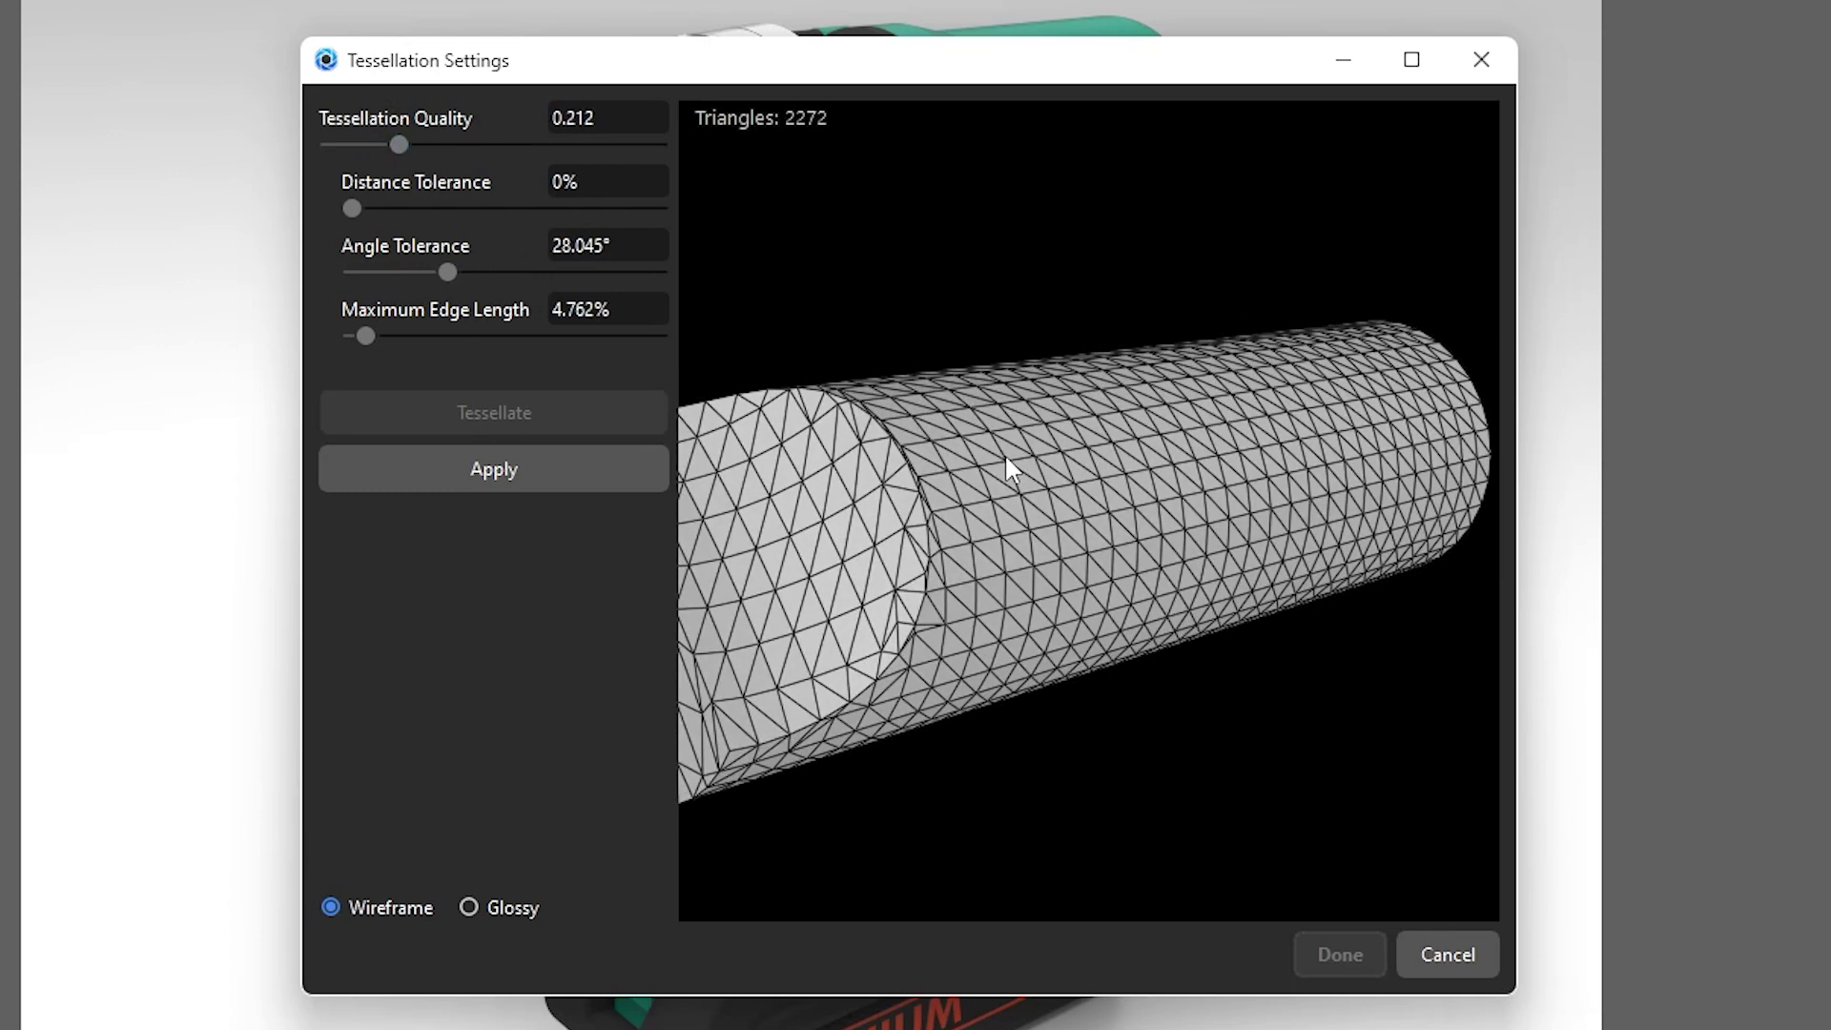
mouse_move(399, 145)
left_mouse_down()
mouse_move(374, 145)
mouse_move(403, 145)
left_mouse_up()
left_click(452, 414)
left_click(601, 425)
Try maximum edge lengths from 20.8% to 66.3% with a 20.52° angle tolerance
left_click_drag(368, 334, 416, 335)
left_click(480, 418)
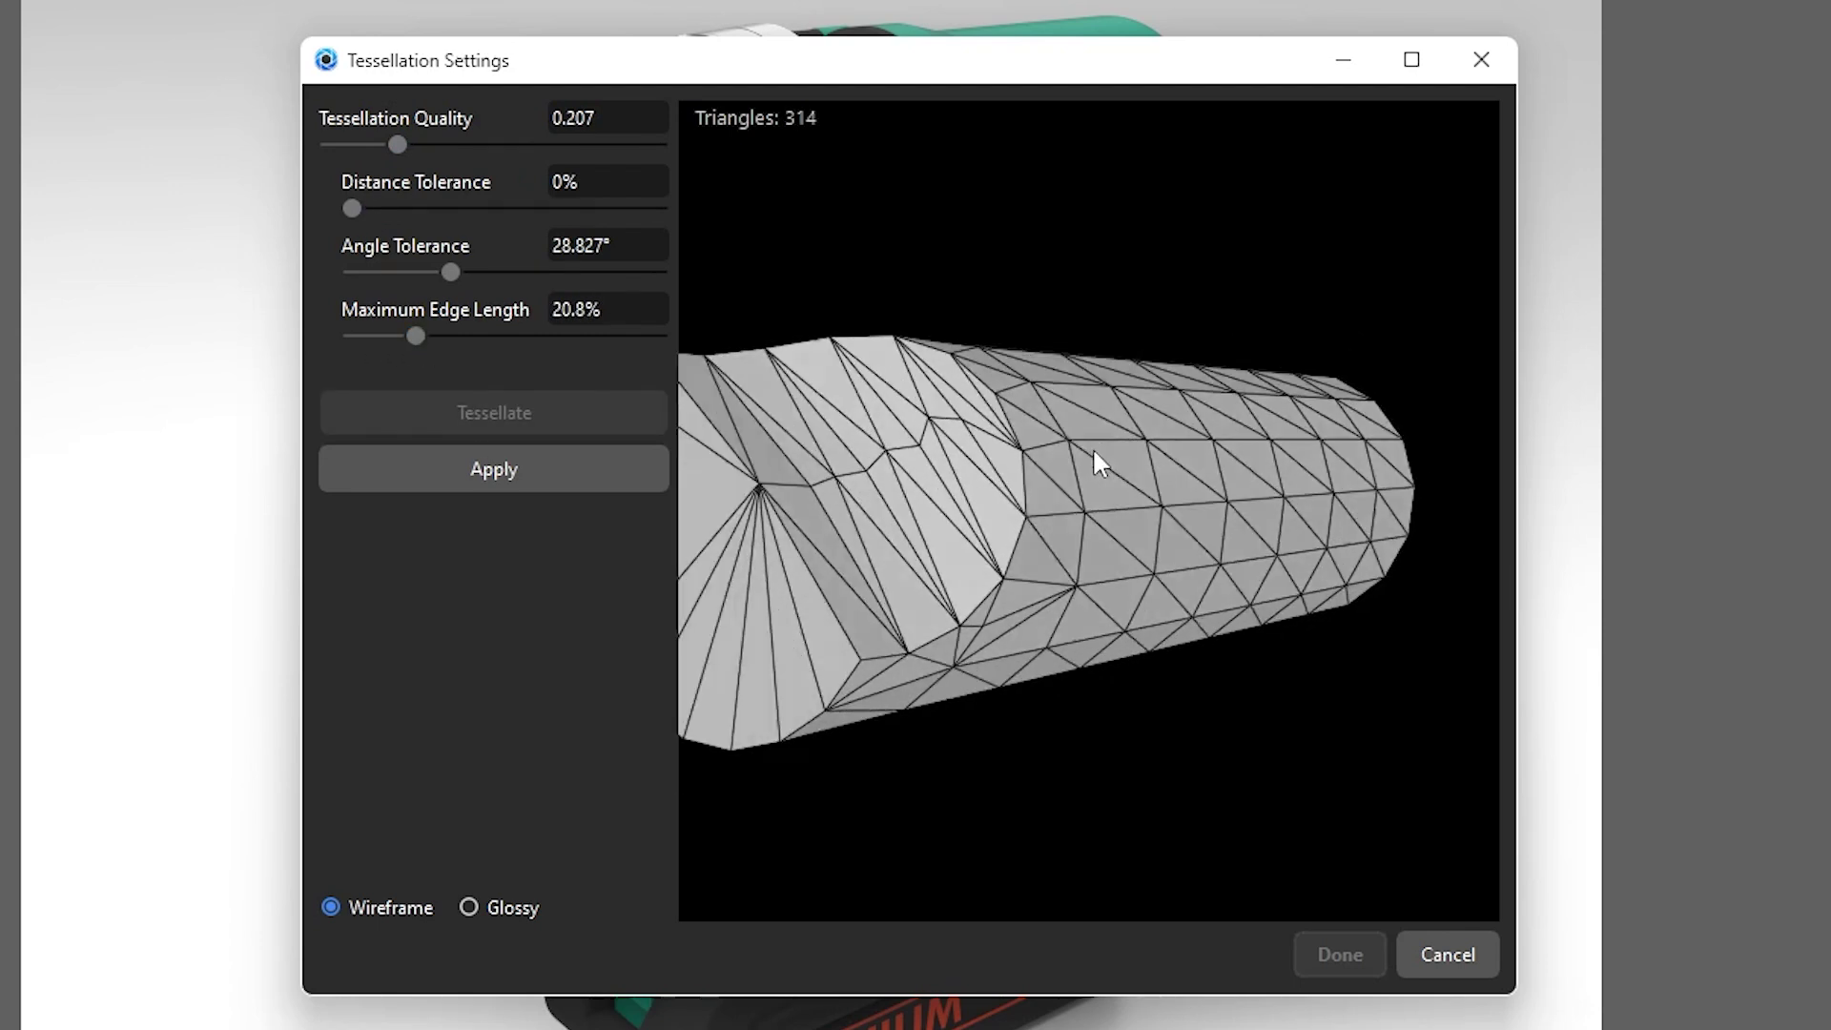
left_click_drag(446, 271, 421, 272)
left_click(475, 412)
left_click_drag(859, 477, 954, 496)
left_click_drag(417, 335, 488, 336)
left_click(490, 413)
left_click_drag(935, 482, 973, 424)
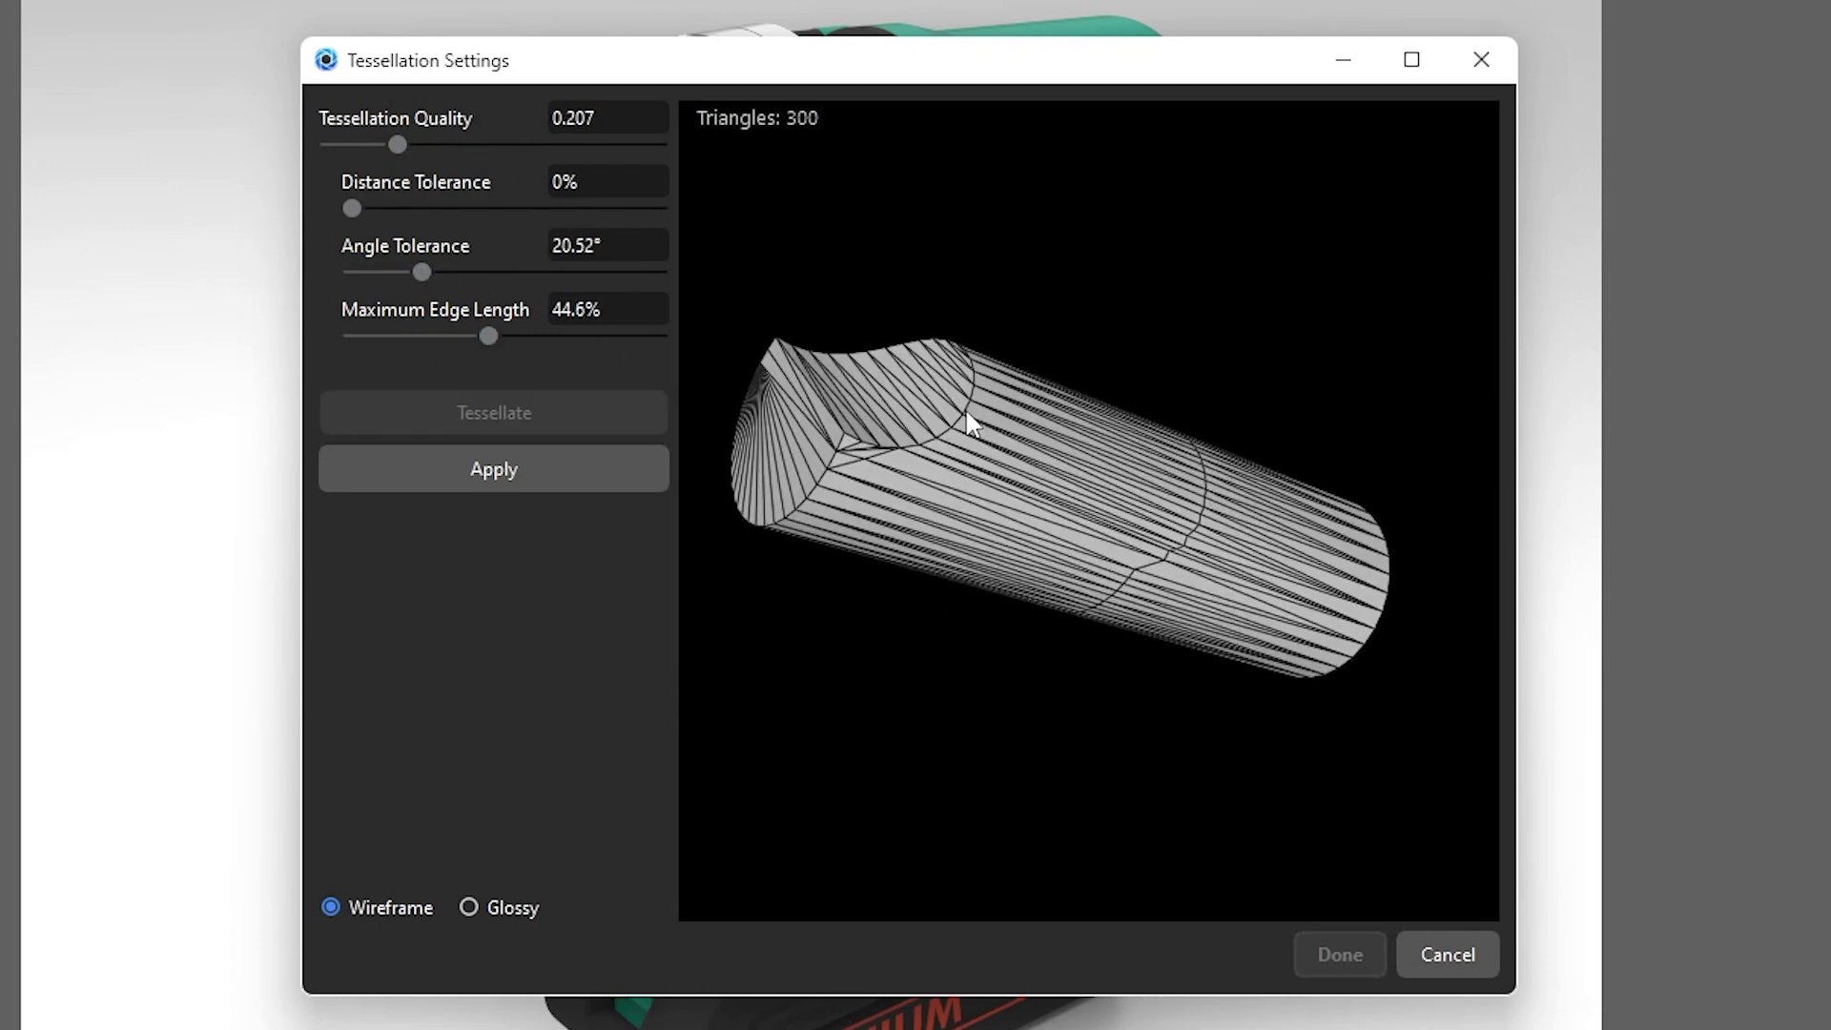
left_click_drag(488, 336, 555, 335)
left_click(565, 420)
Set angle tolerance 12.96° and maximum edge 33.7%, then apply the new tessellation
left_click_drag(954, 499, 867, 397)
left_click_drag(421, 272, 396, 273)
left_click(448, 415)
left_click_drag(1049, 573, 1349, 695)
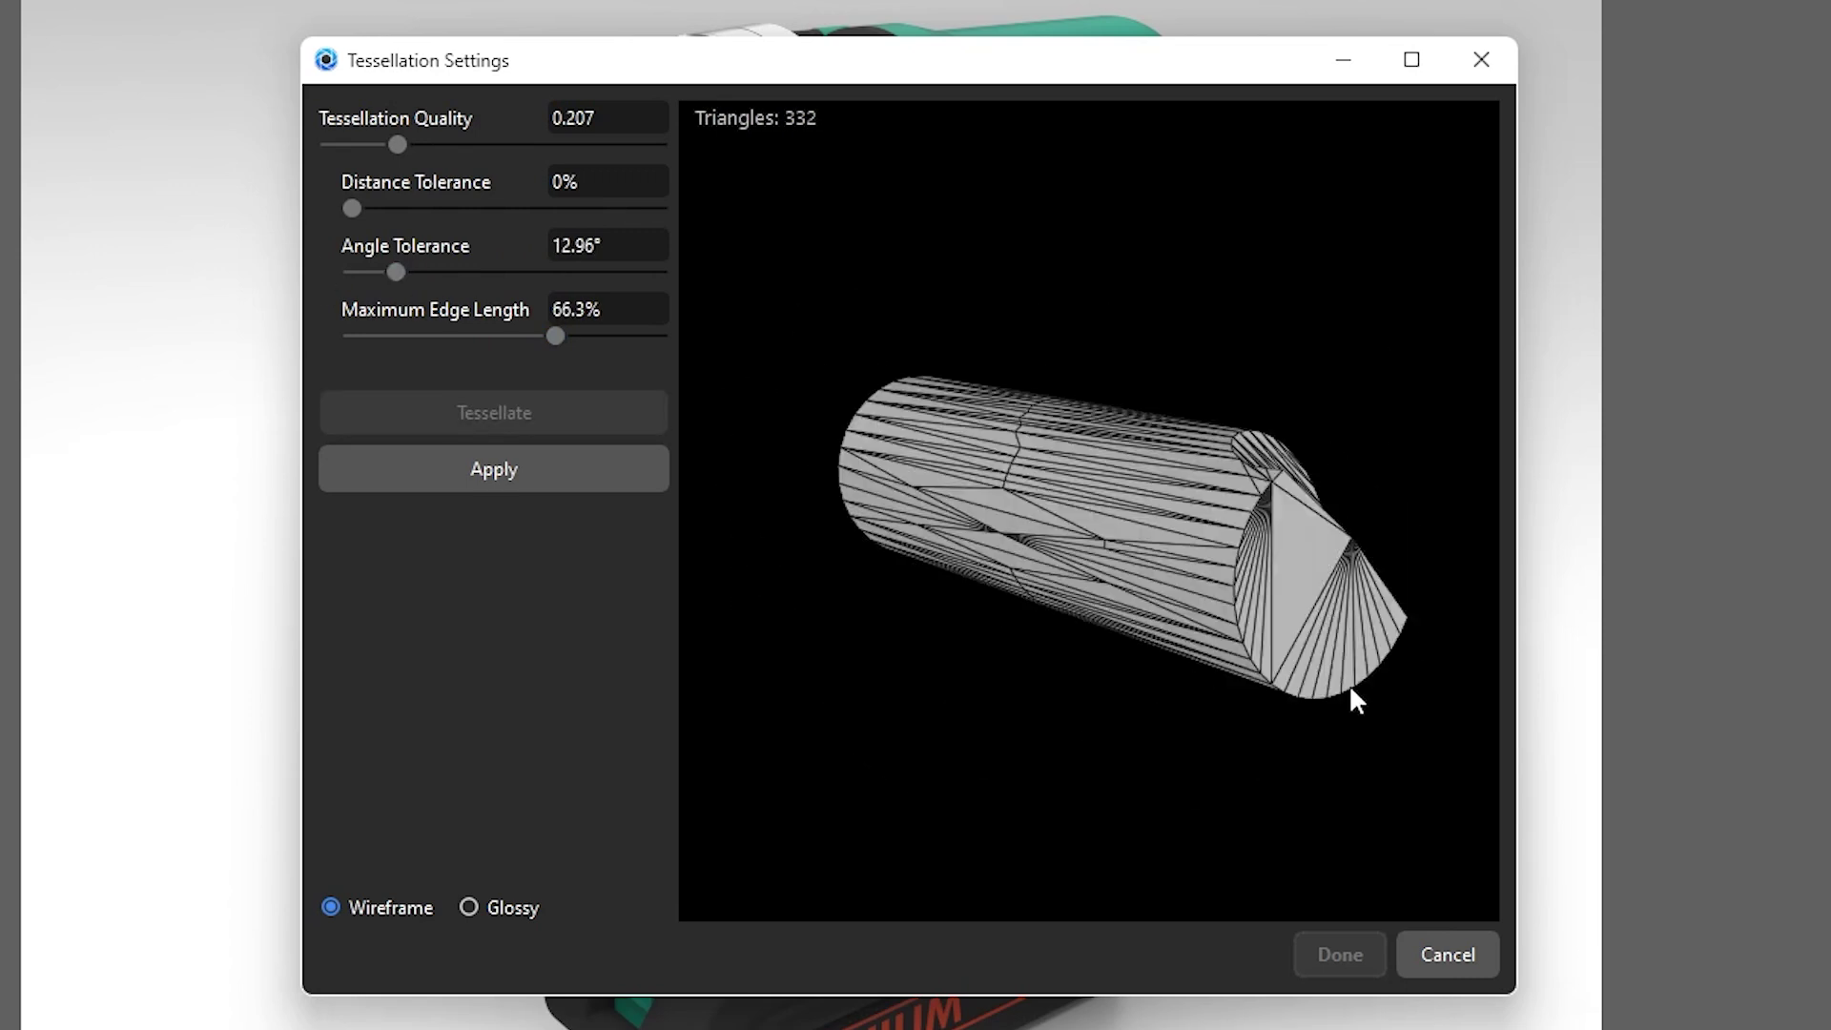
left_click_drag(555, 336, 441, 348)
left_click(479, 412)
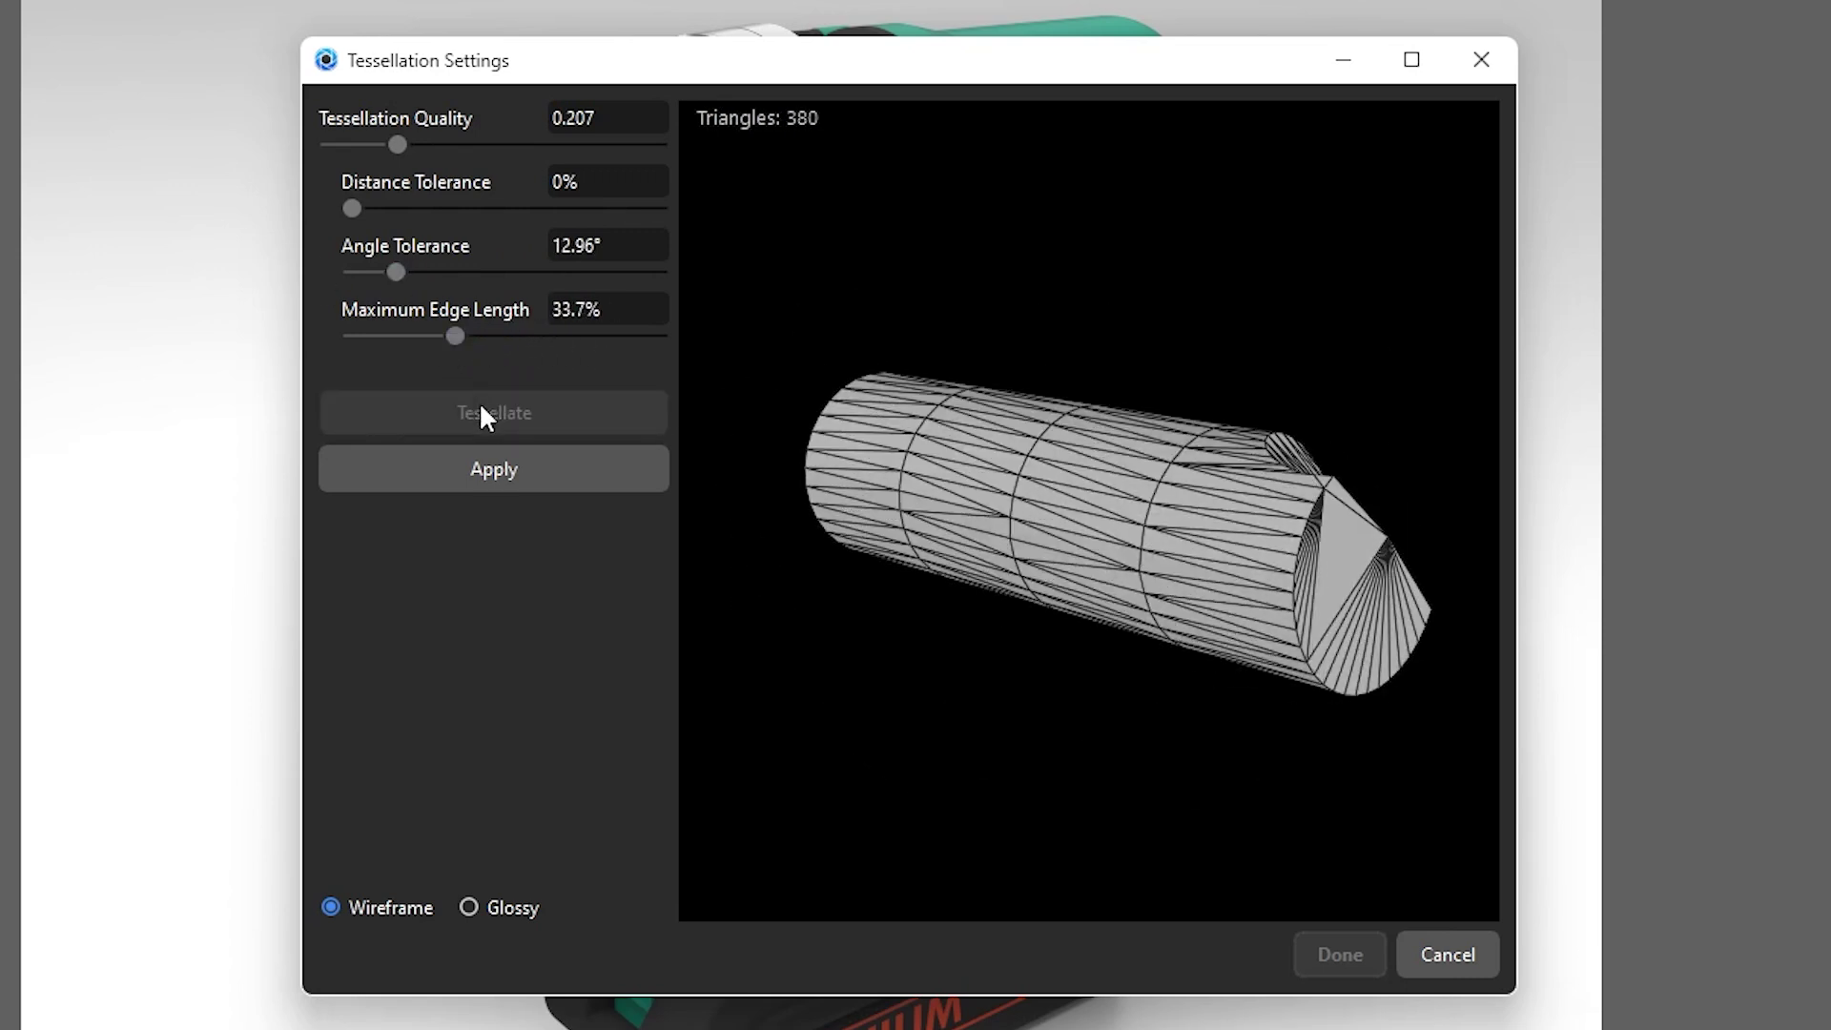
left_click_drag(744, 448, 1109, 811)
left_click(575, 480)
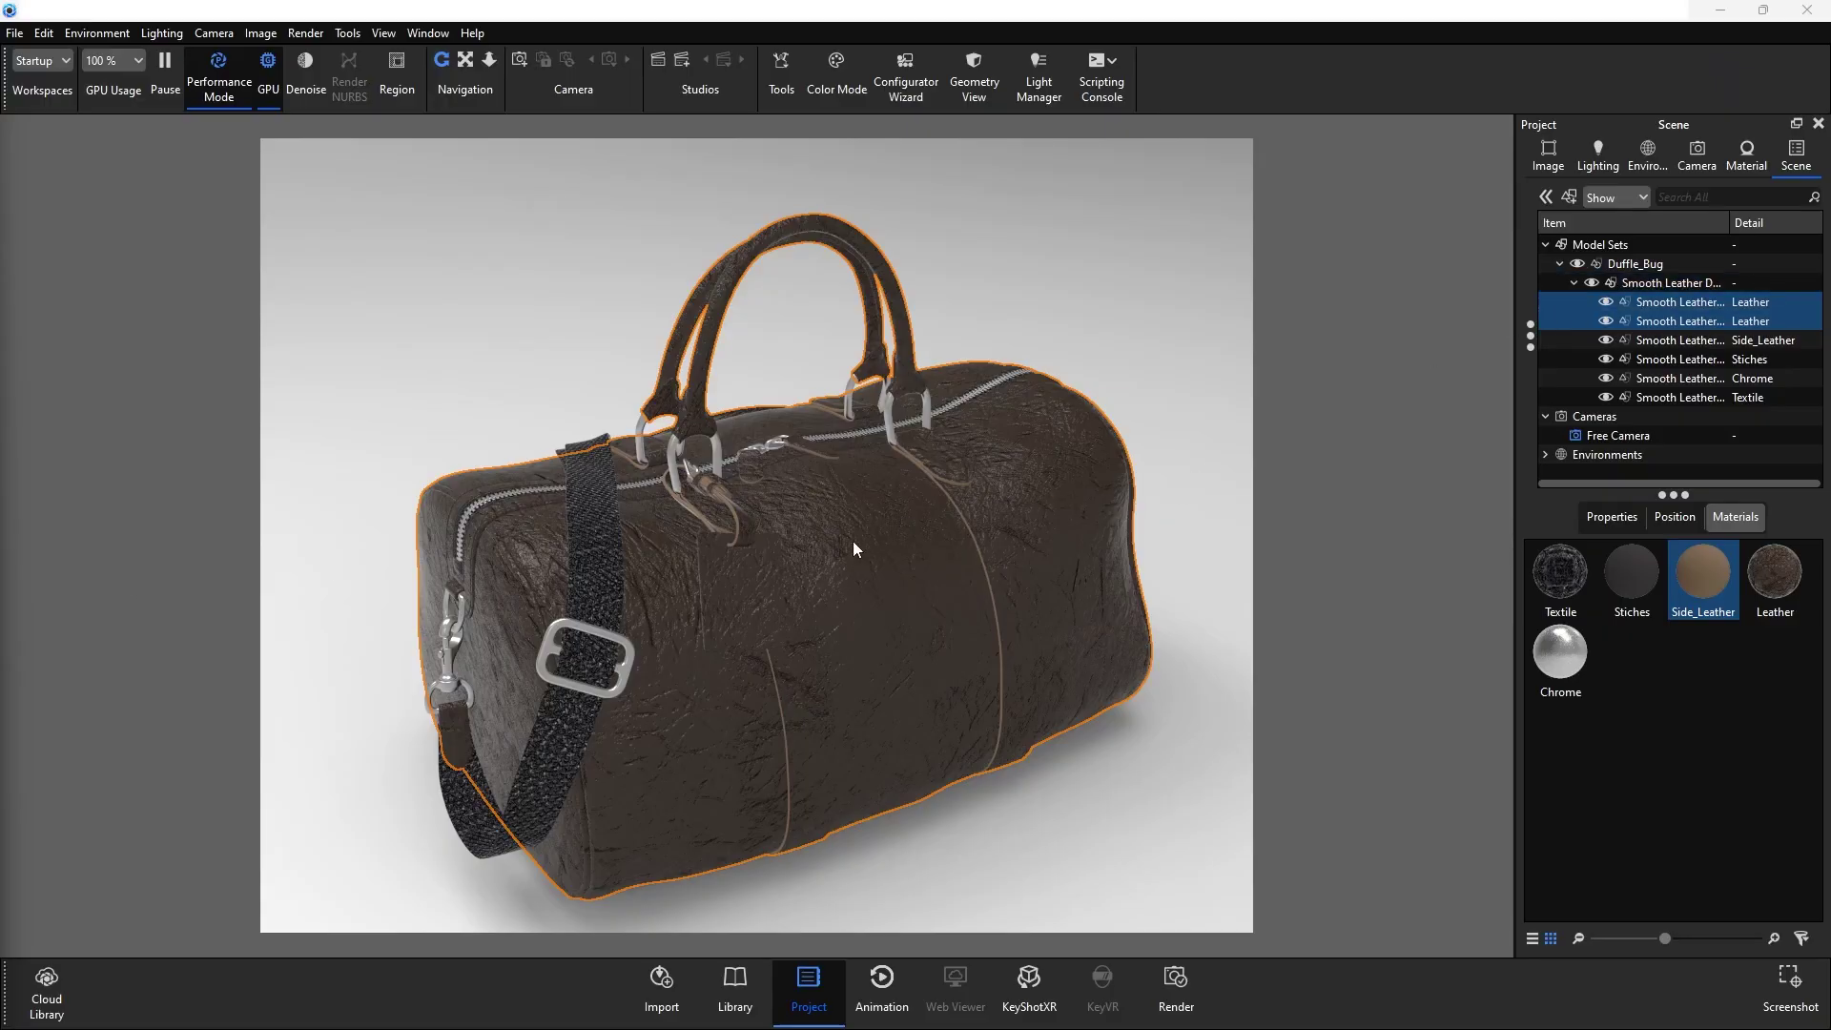
Simplify the duffle bag mesh to a 125476-triangle target with Mesh Simplification
left_click_drag(853, 541, 809, 558)
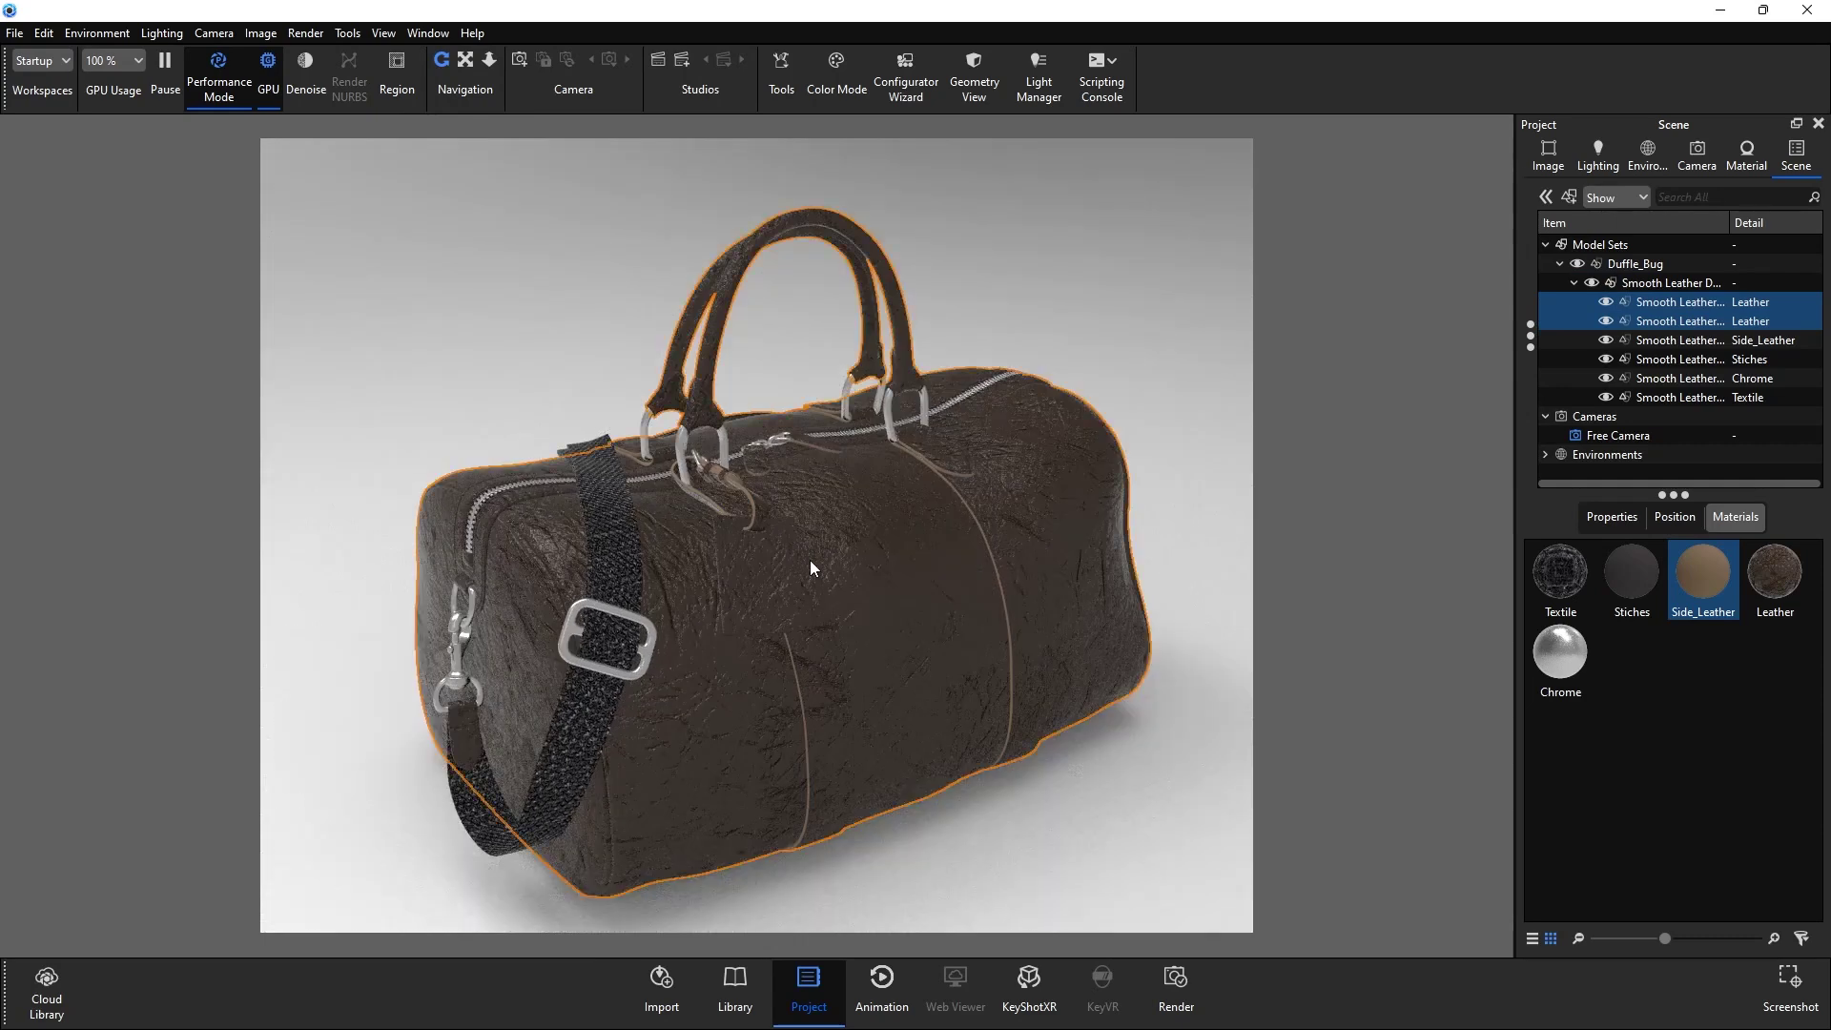
left_click(781, 65)
left_click(914, 339)
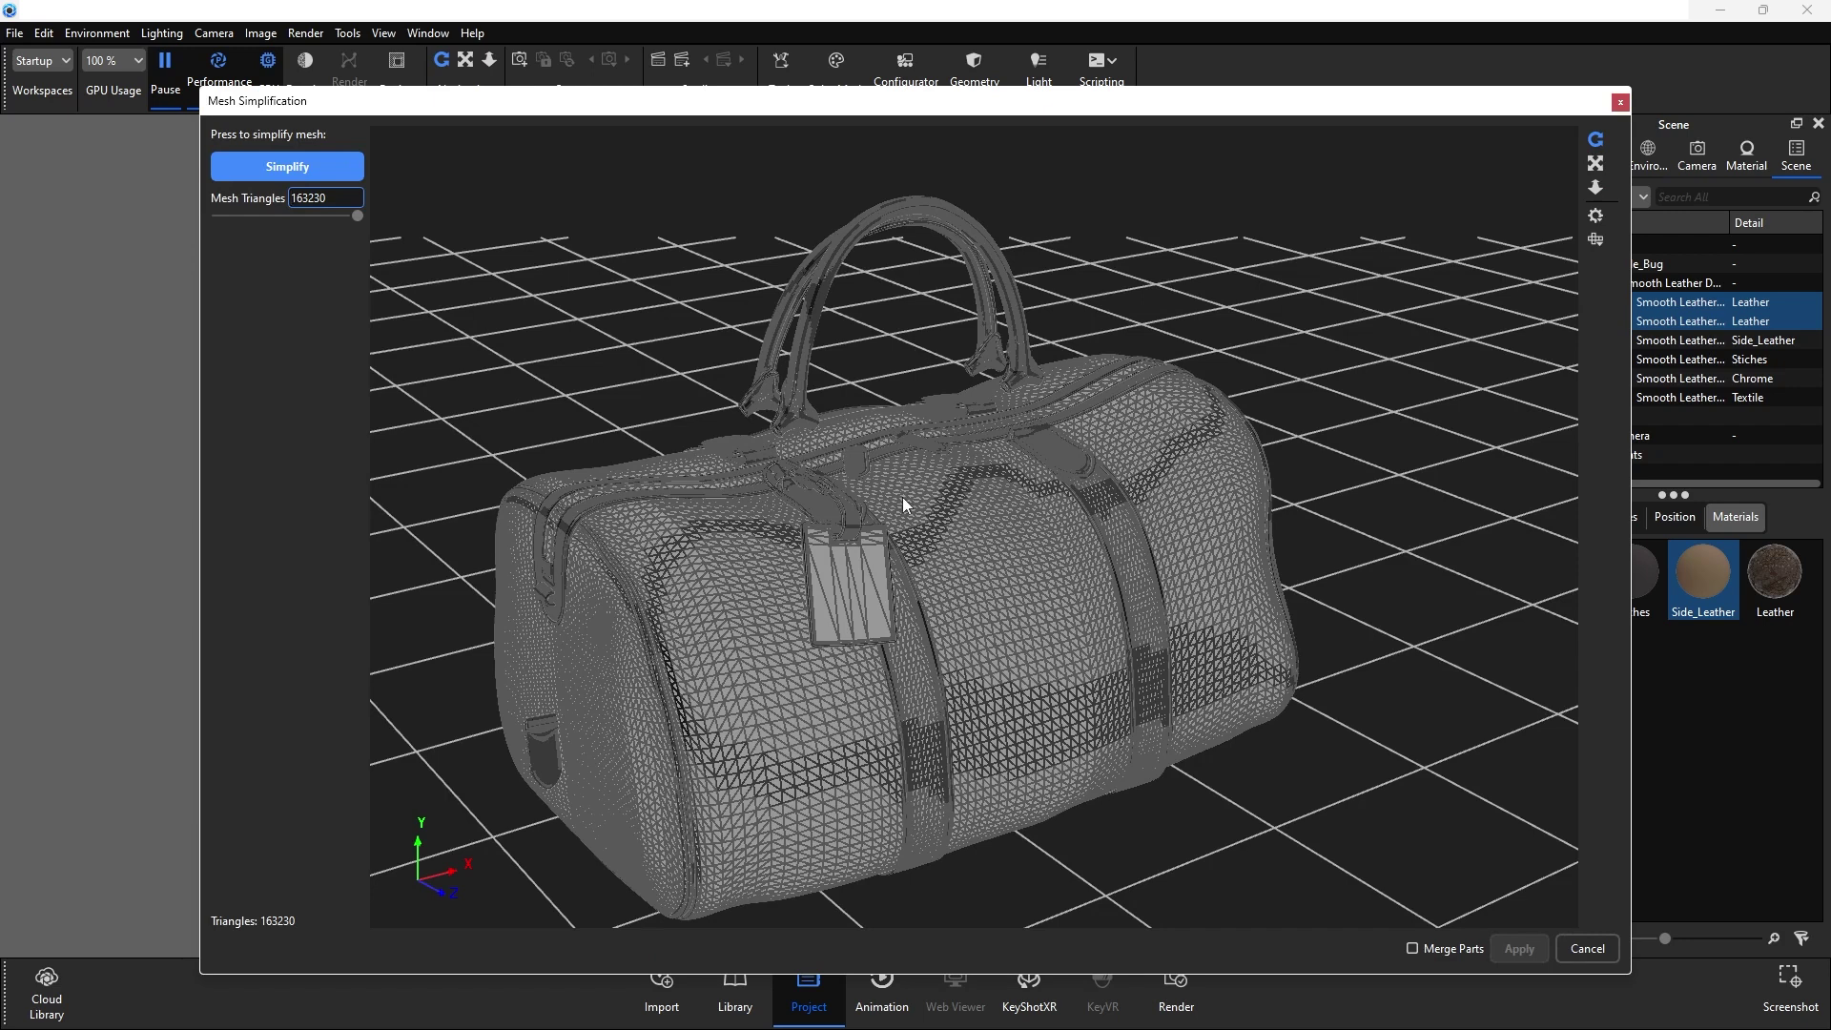
left_click(355, 217)
left_click_drag(336, 215, 318, 210)
left_click(317, 170)
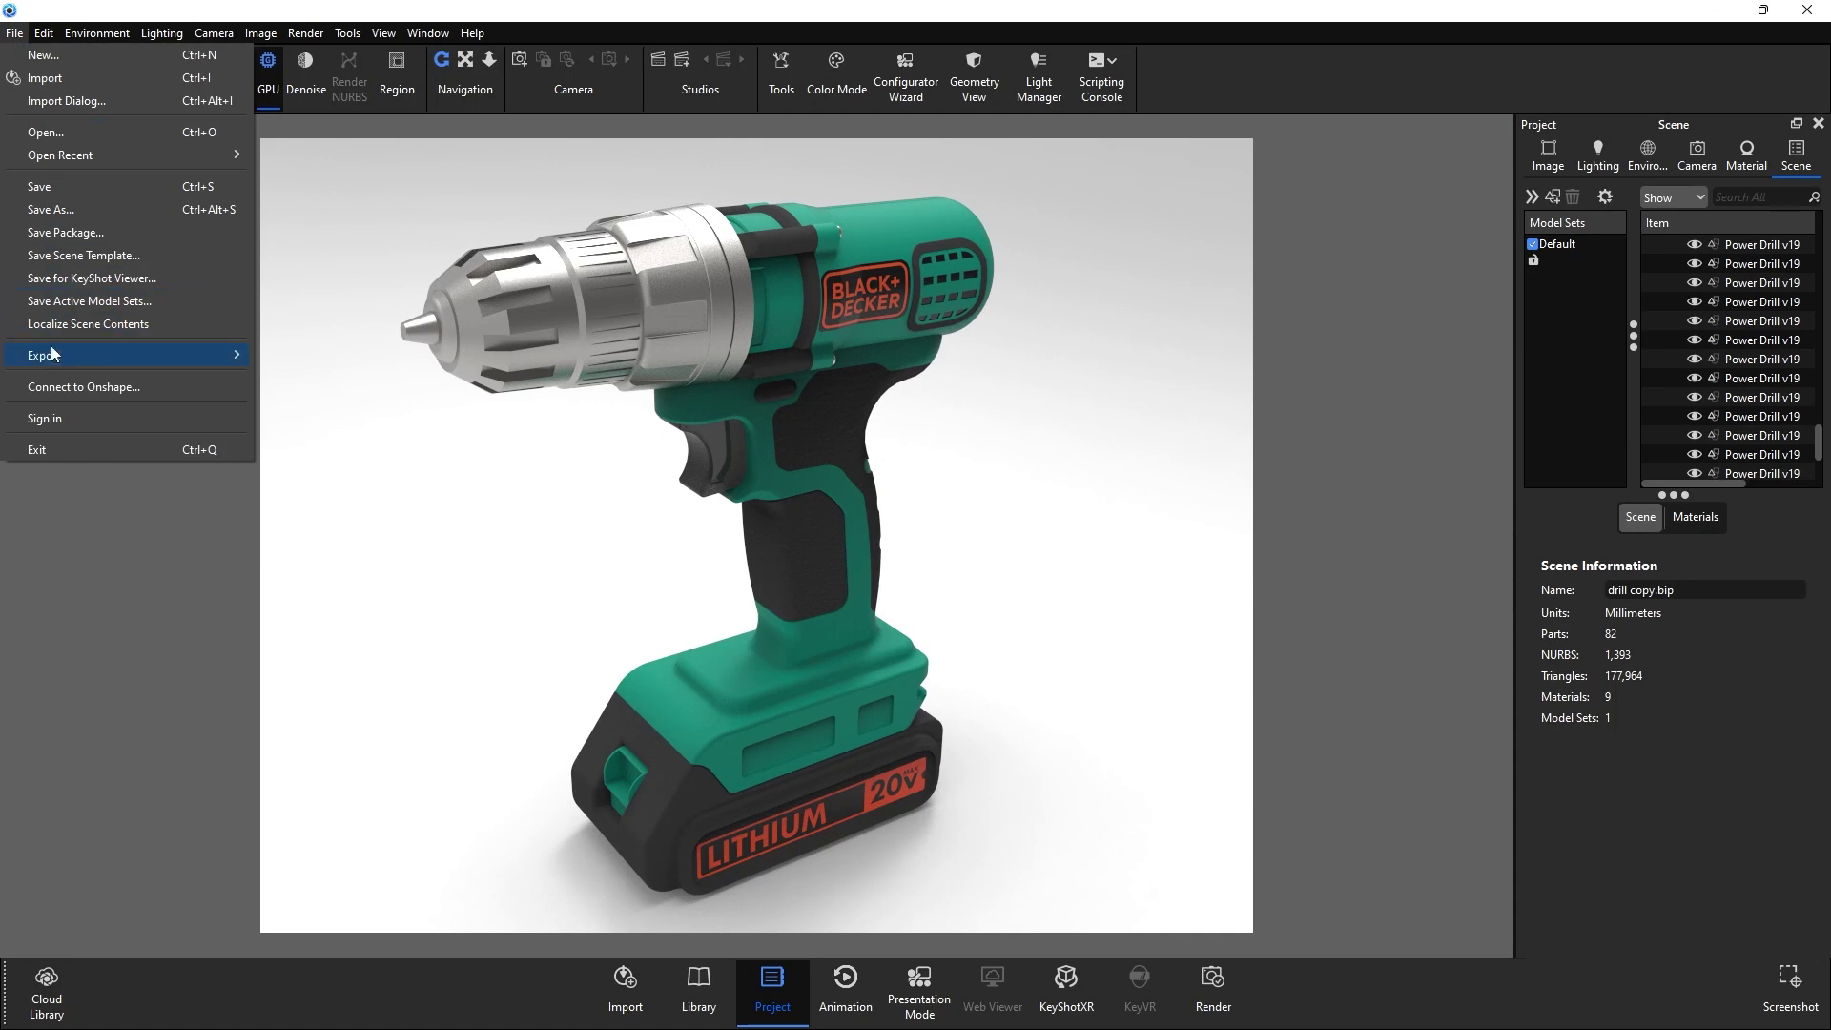
Export the drill scene to GLB as 'power drill' using the default GLTF export options
mouse_move(52, 354)
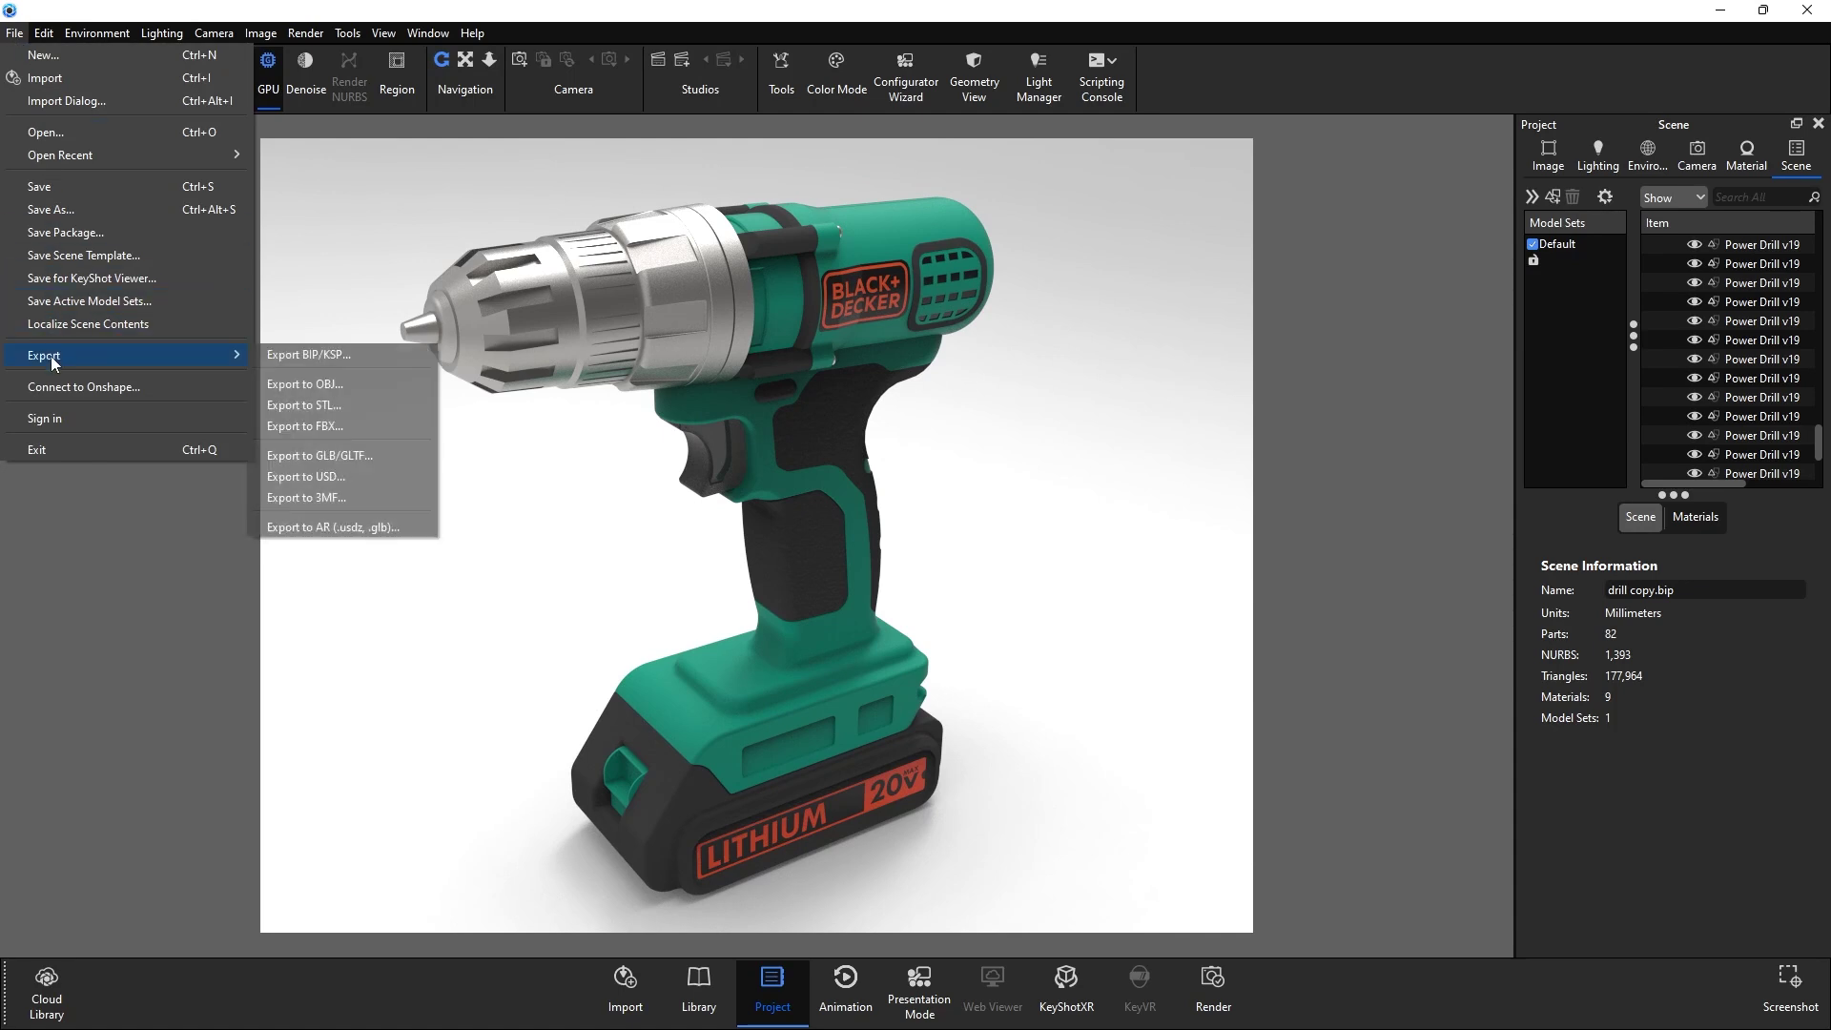
left_click(318, 455)
type("power drill")
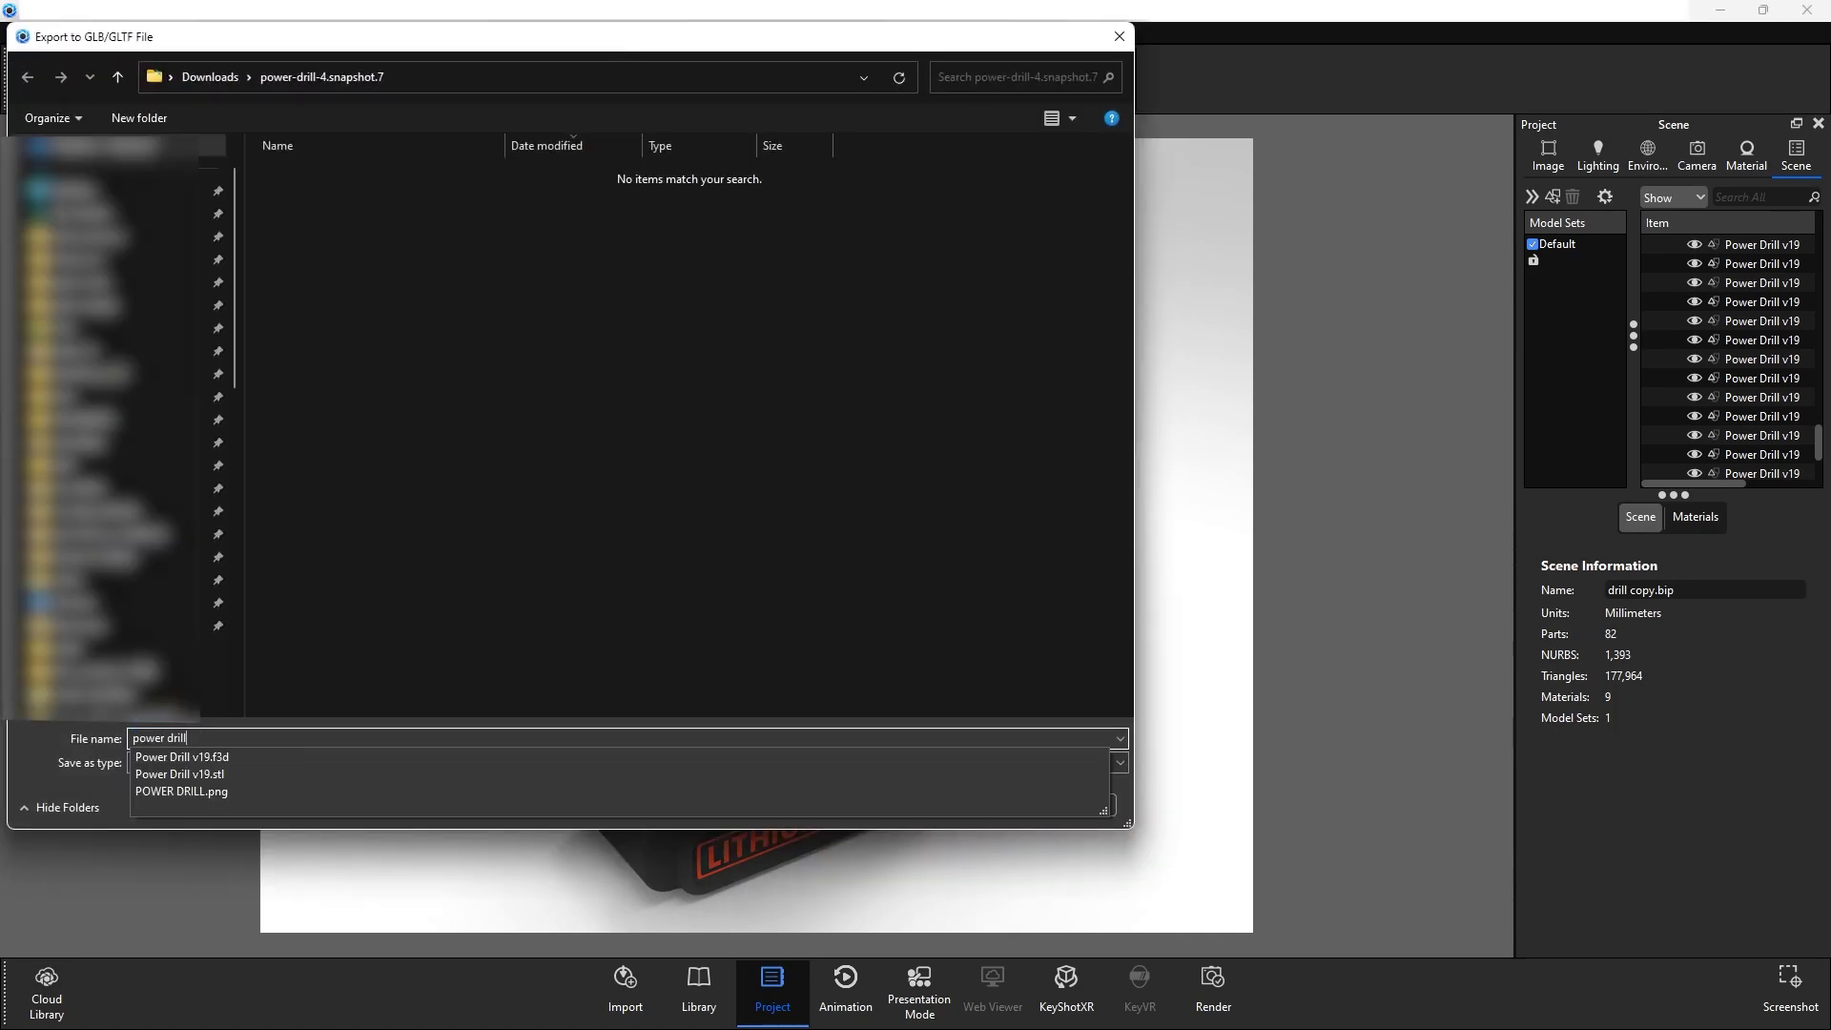
key("Return")
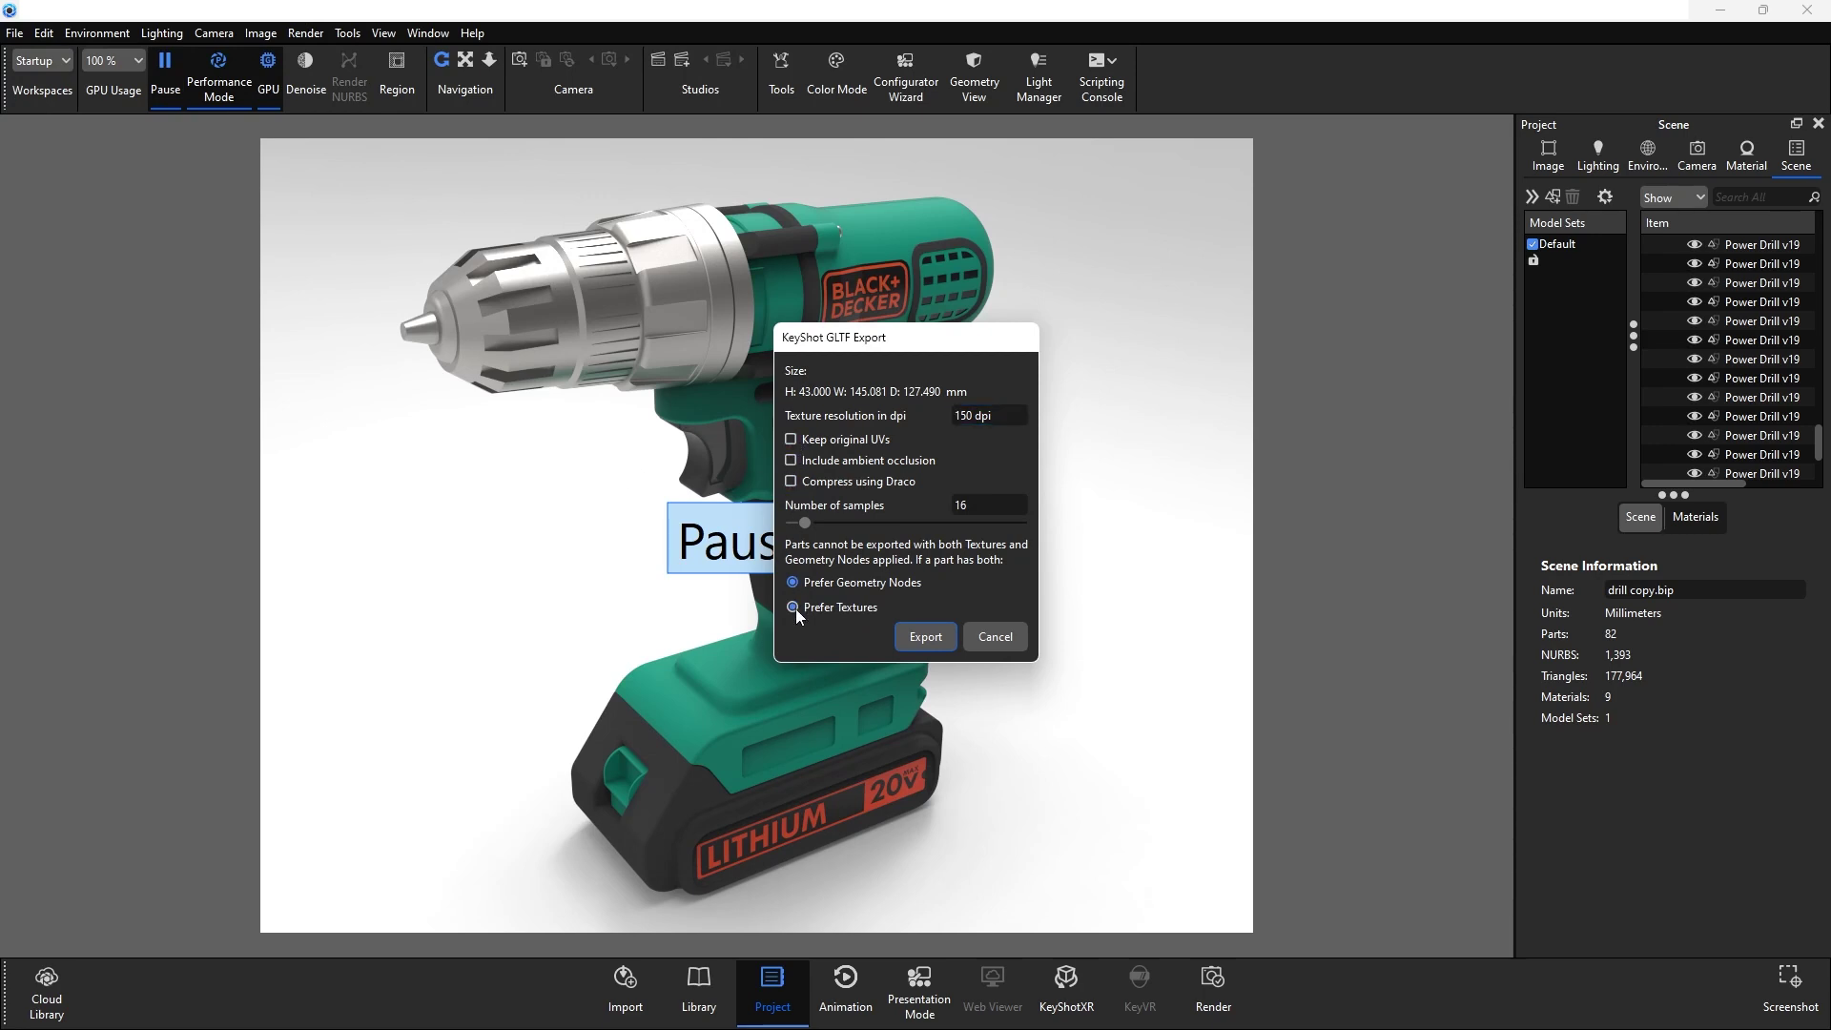
left_click(941, 637)
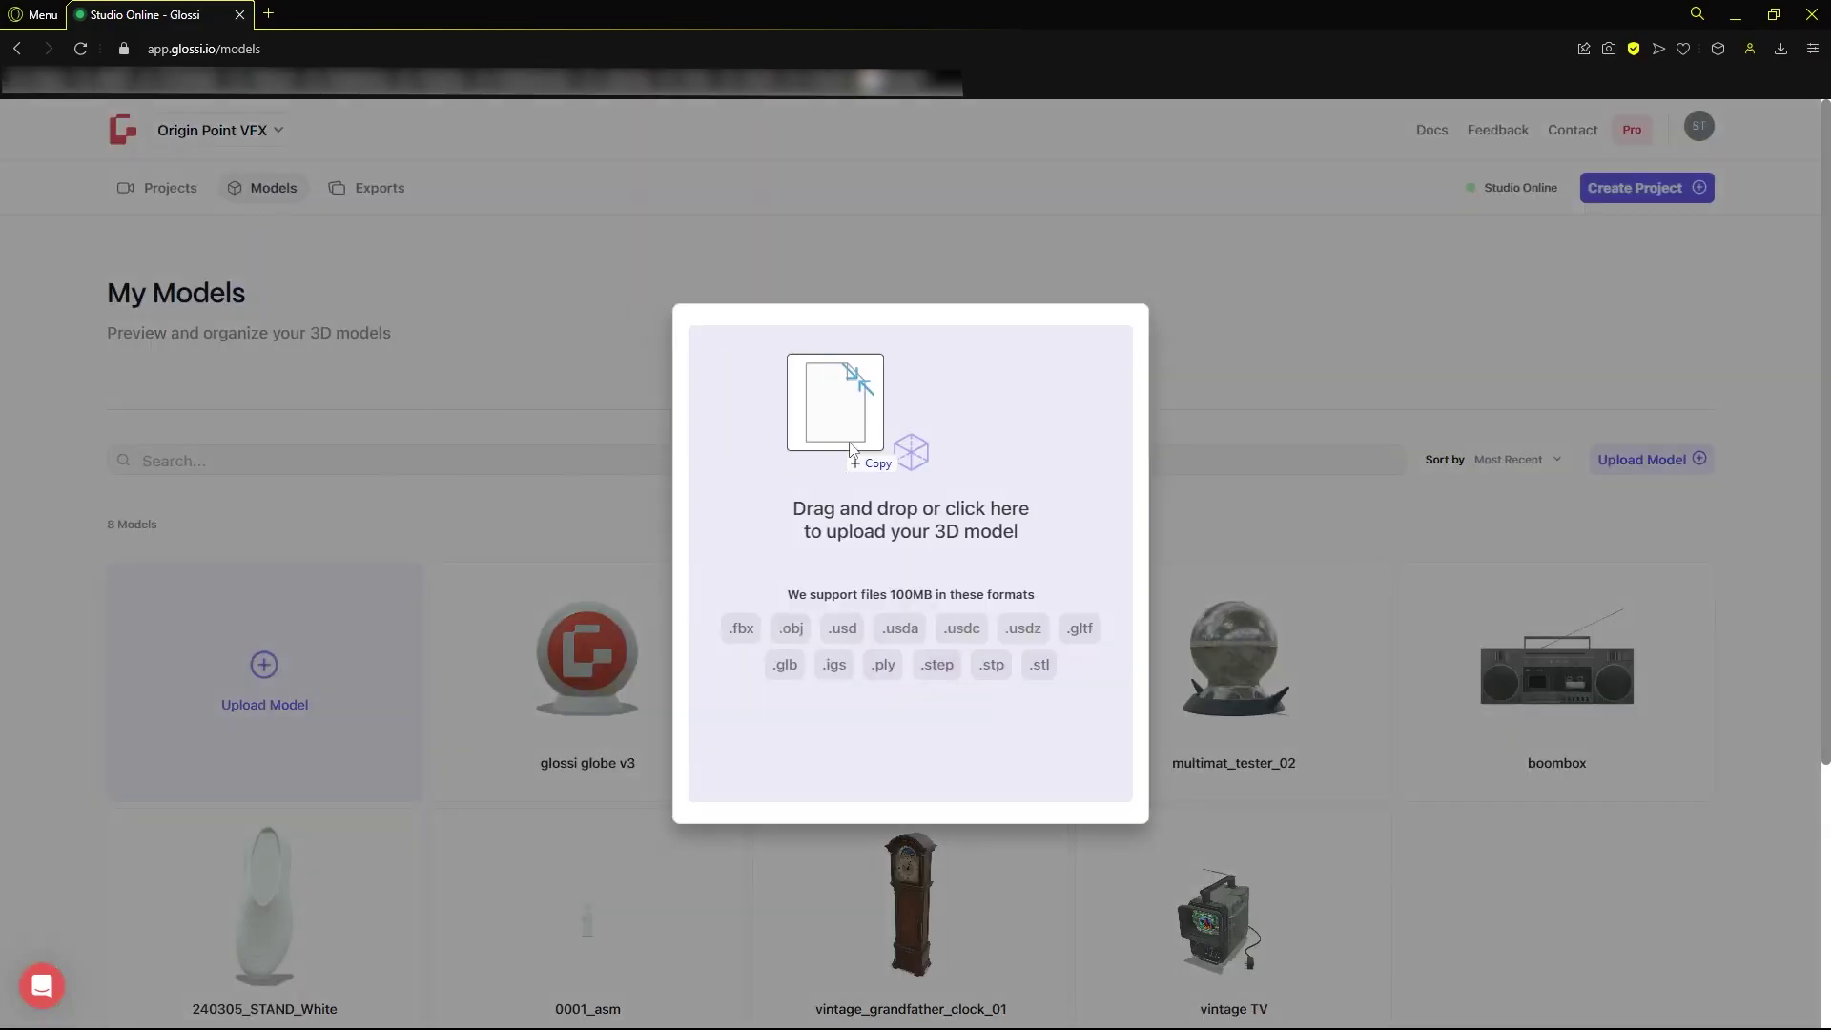
Upload the drill GLB, create a power drill Studio project, and orbit to a three-quarter view
left_click_drag(851, 448, 854, 450)
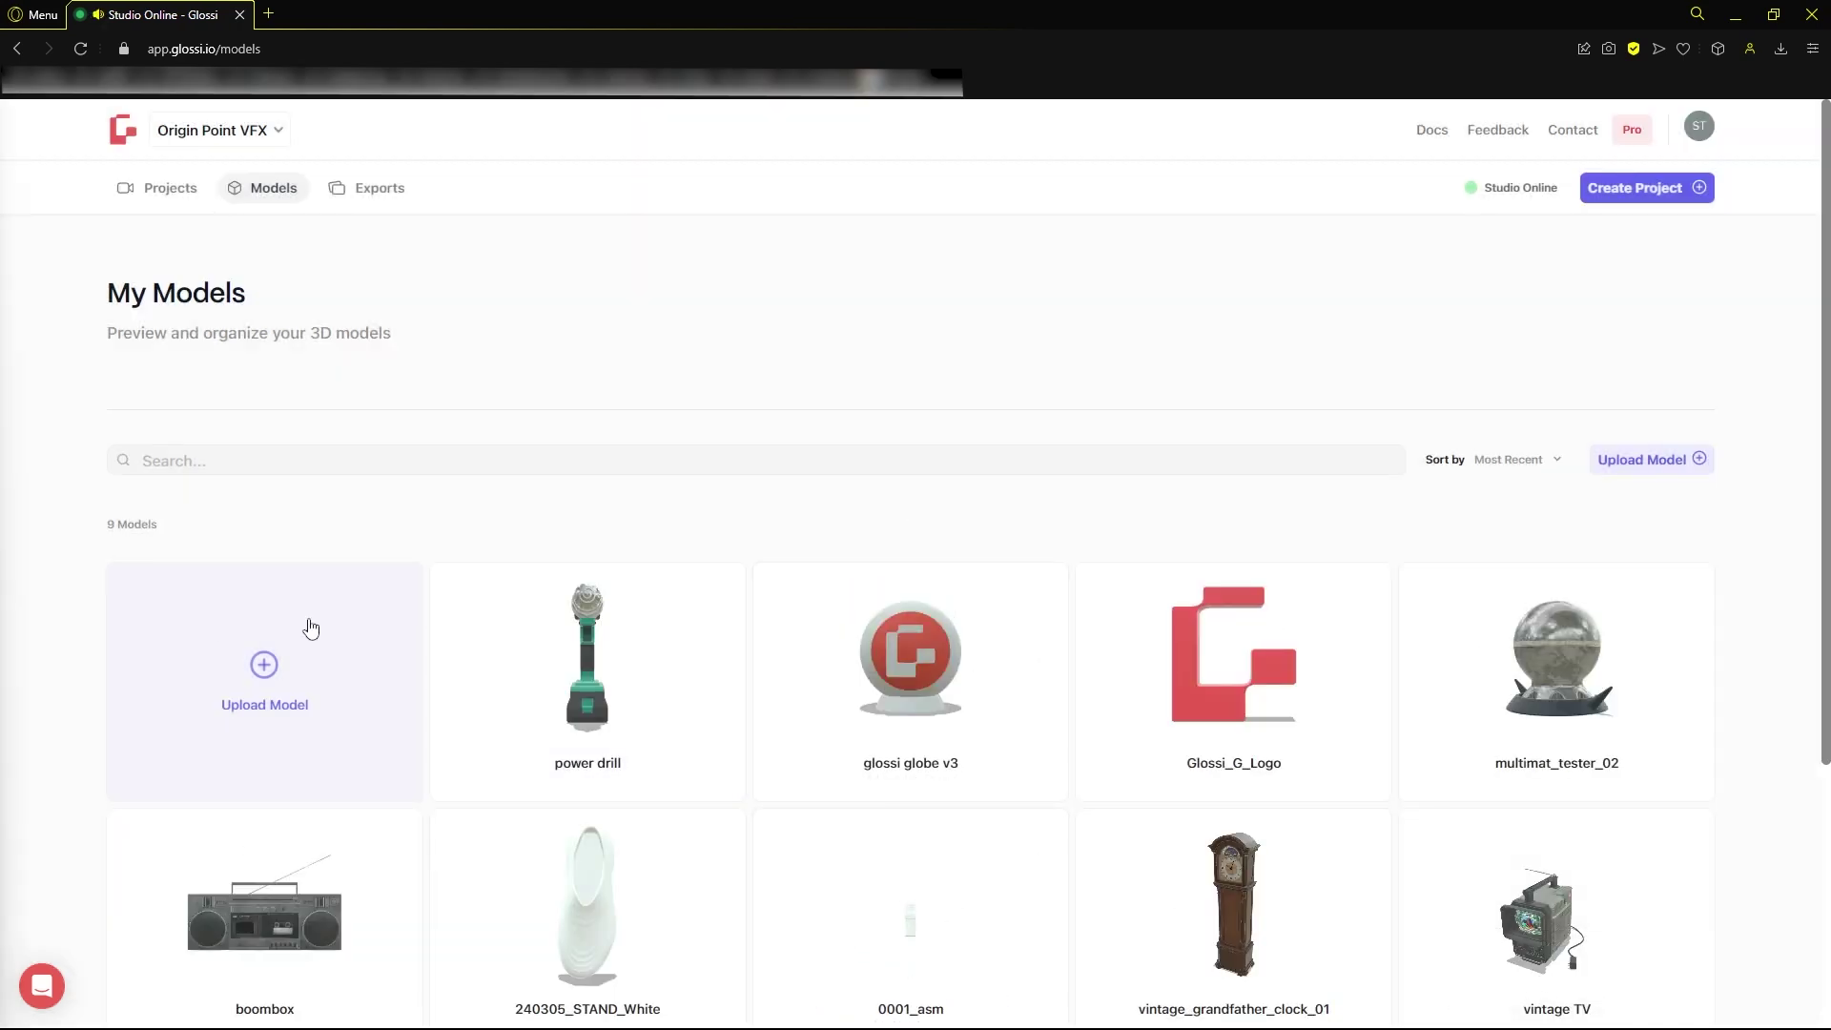
left_click(625, 679)
left_click(887, 627)
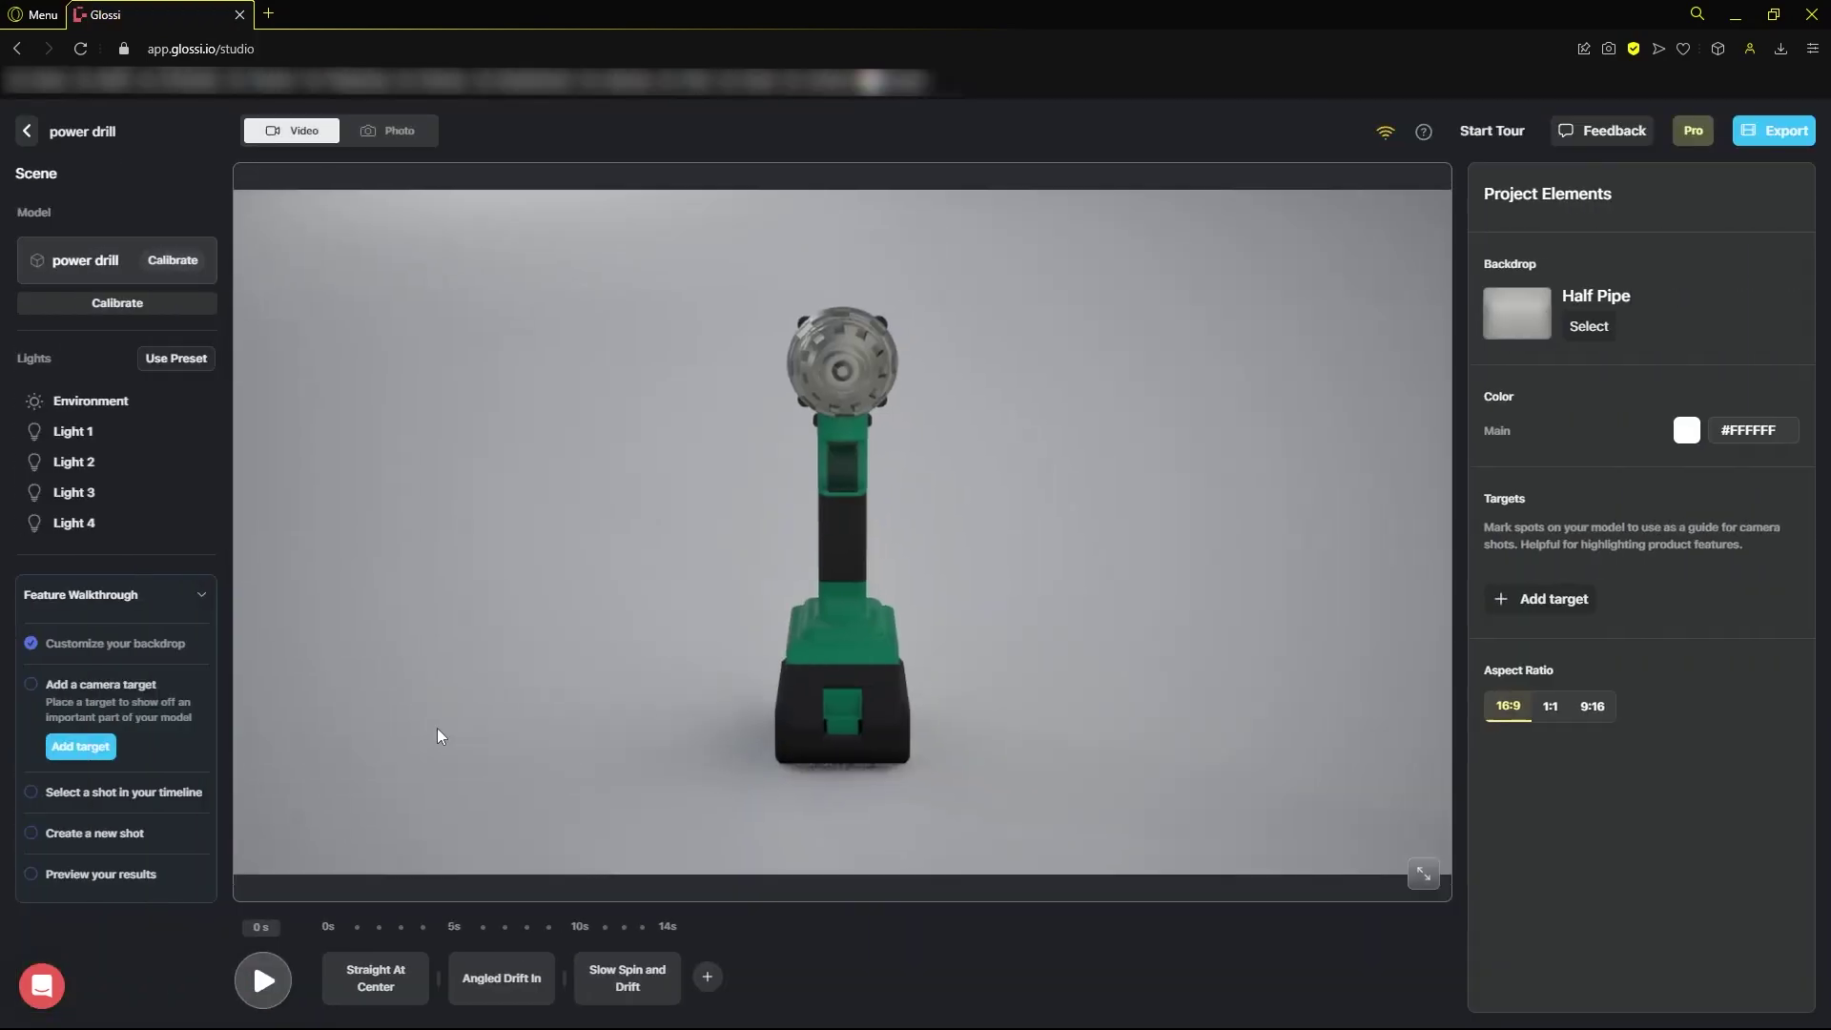
left_click_drag(851, 490, 1066, 469)
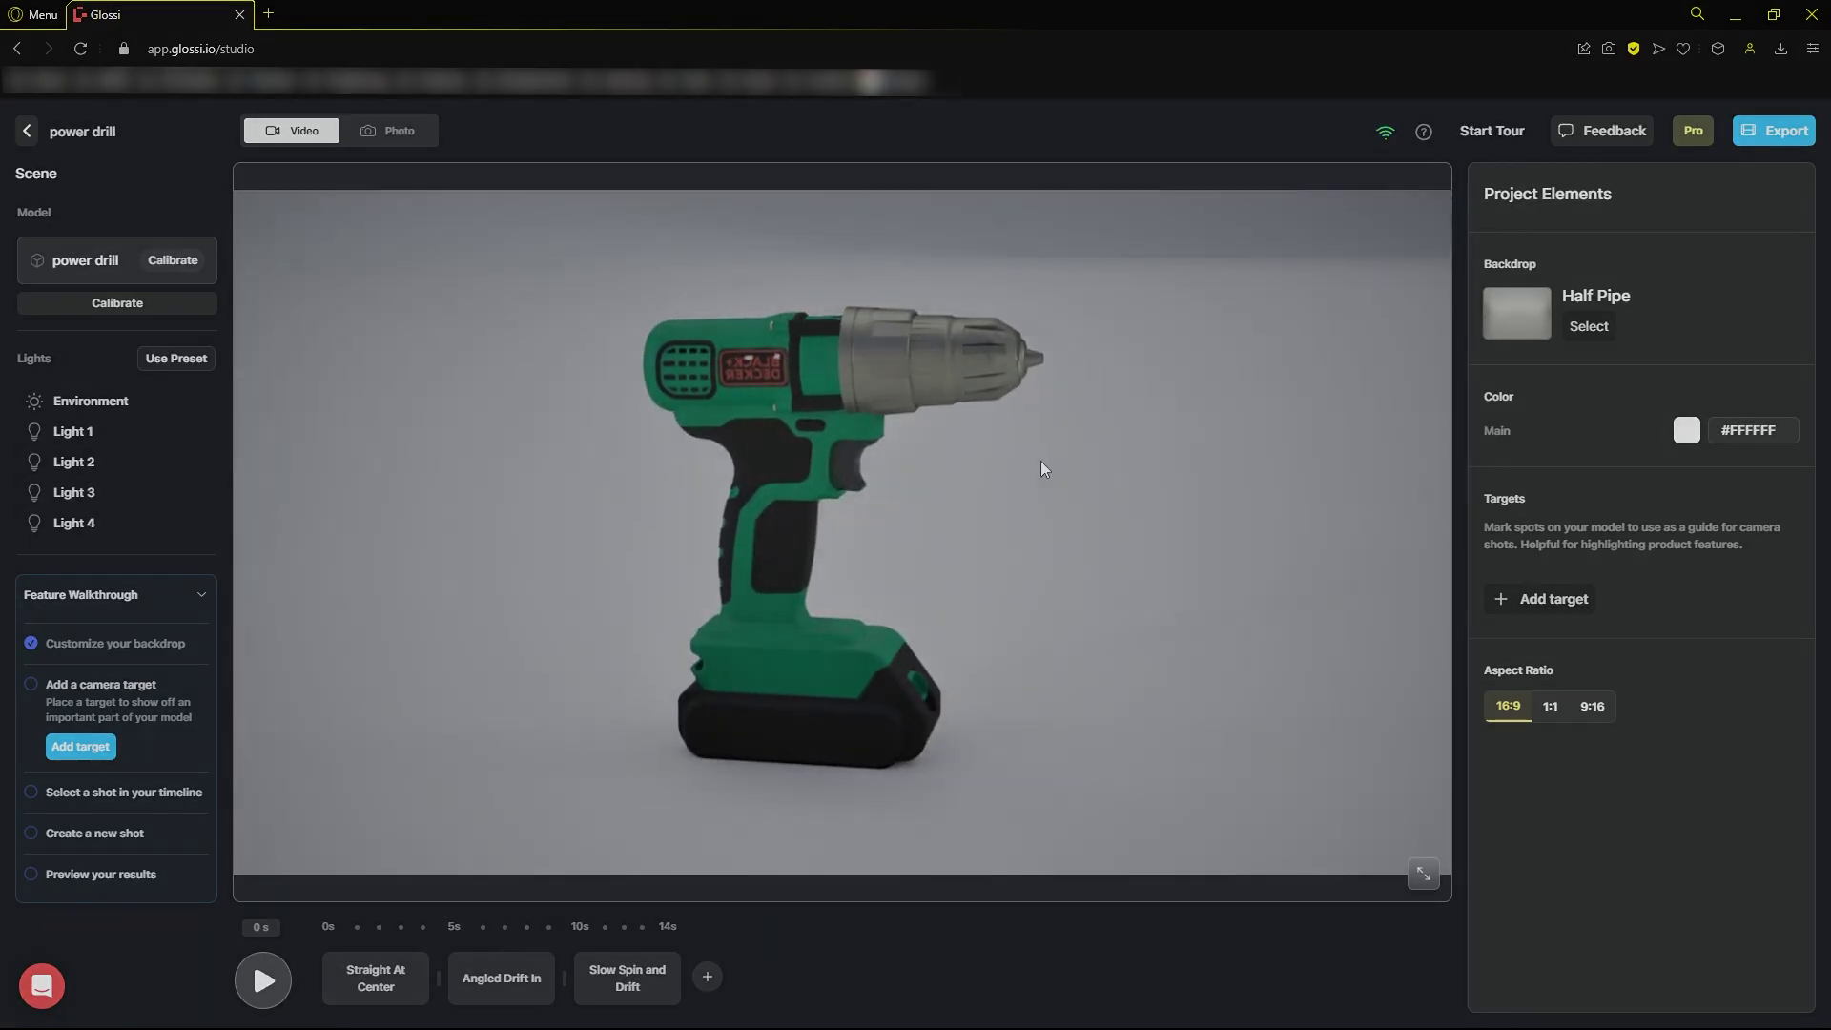